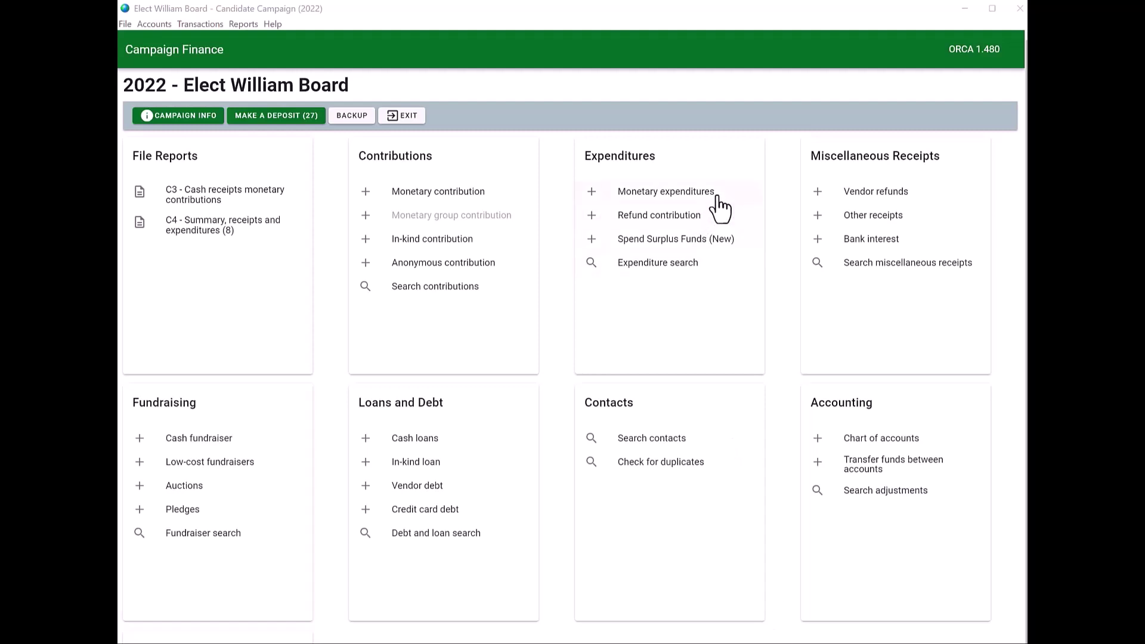
Start a new expenditure paid to ABC SIGNS on 09/26/2022 from Bank Accounts.
click(678, 195)
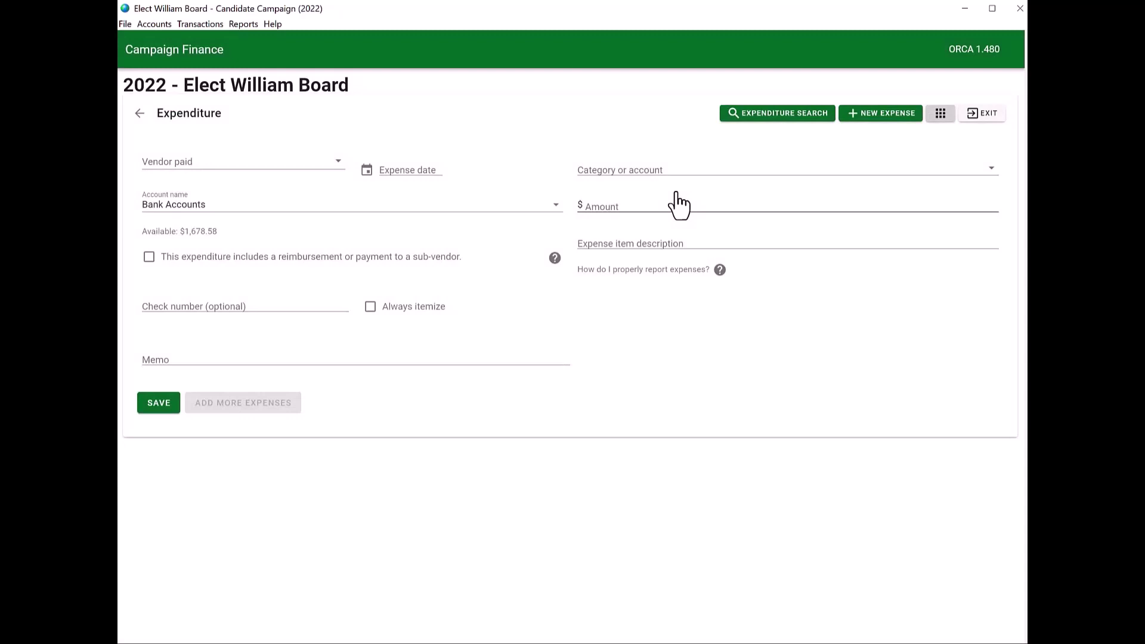
click(344, 162)
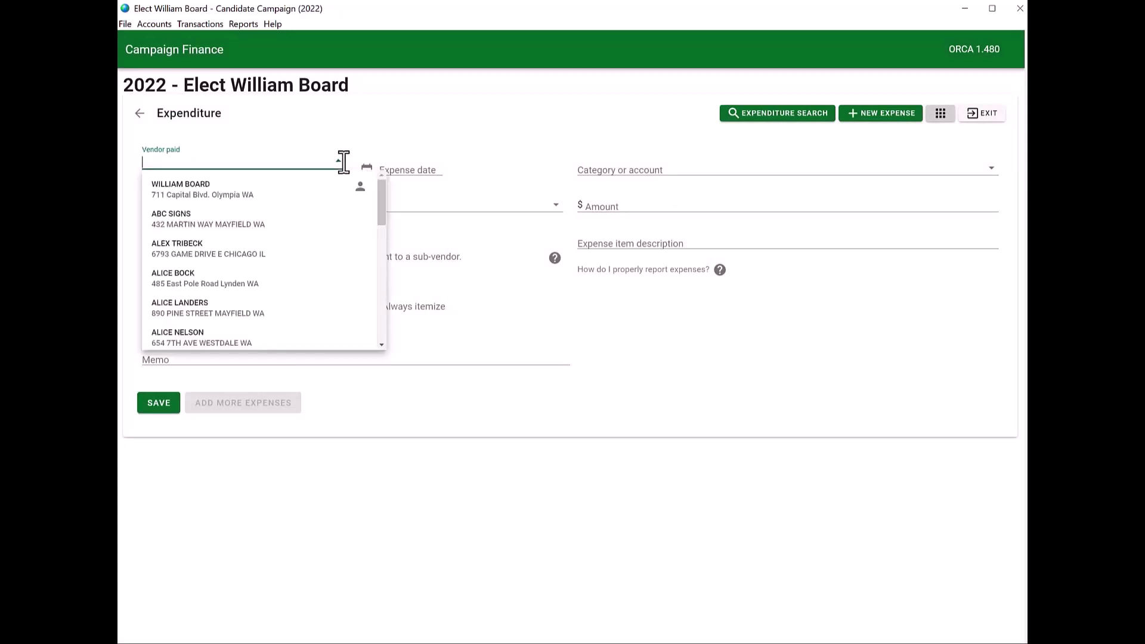
click(305, 229)
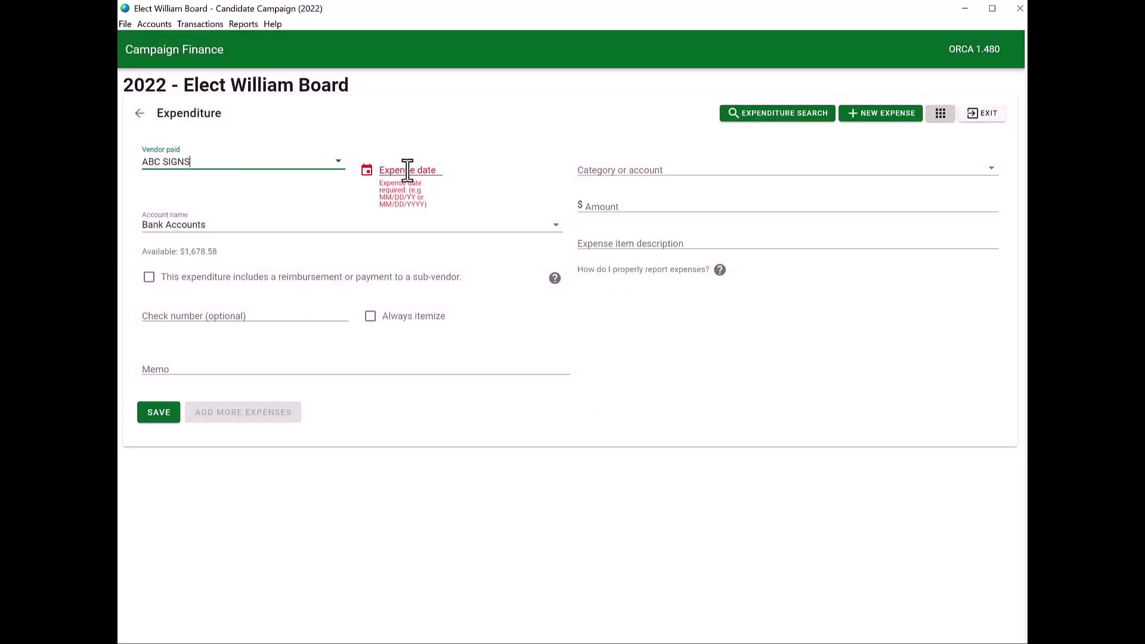
click(408, 170)
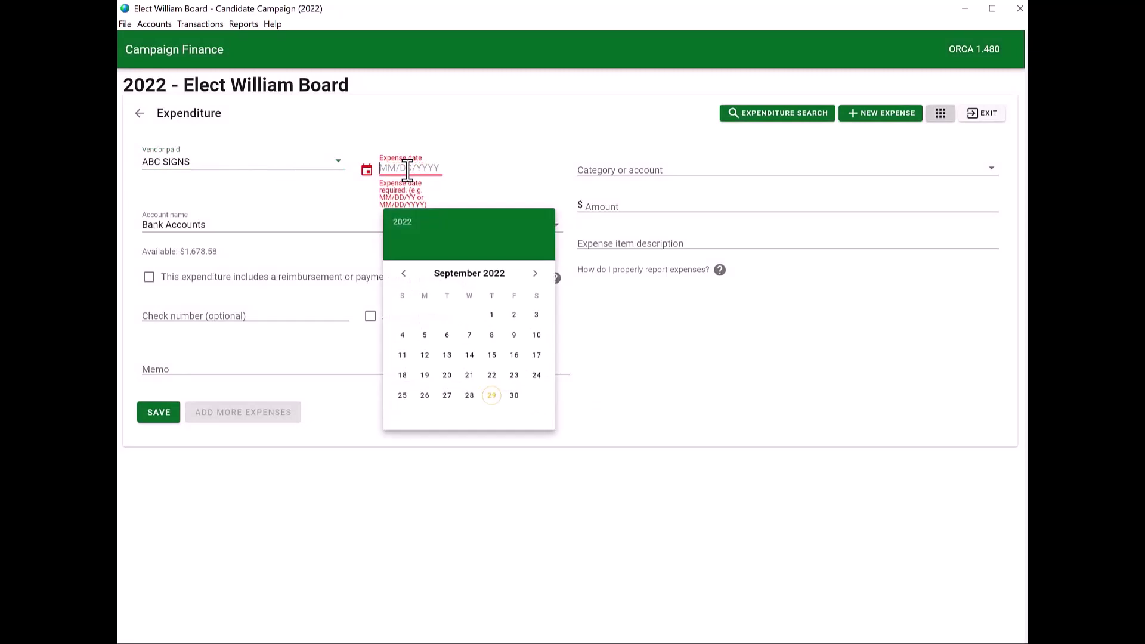
text(09/)
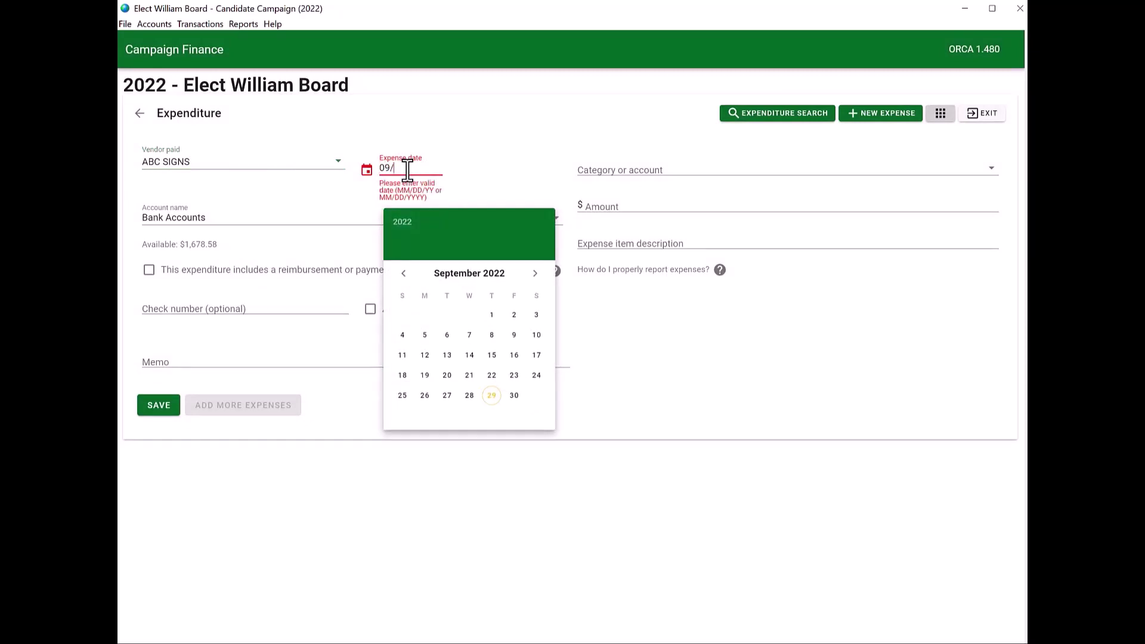
text(26/2022)
click(341, 206)
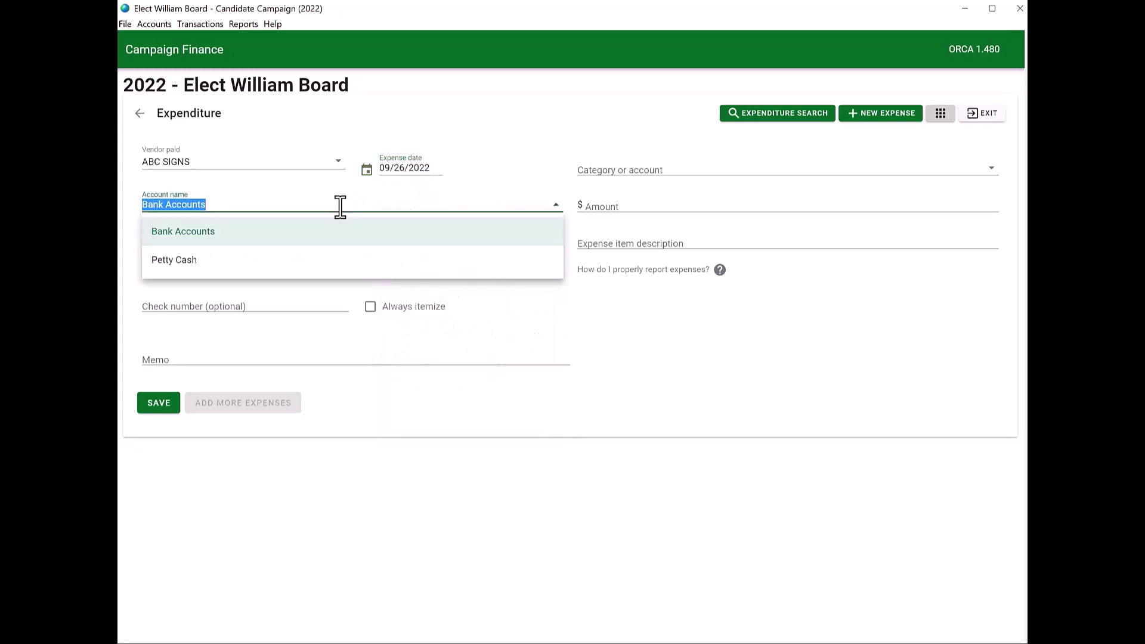
click(578, 304)
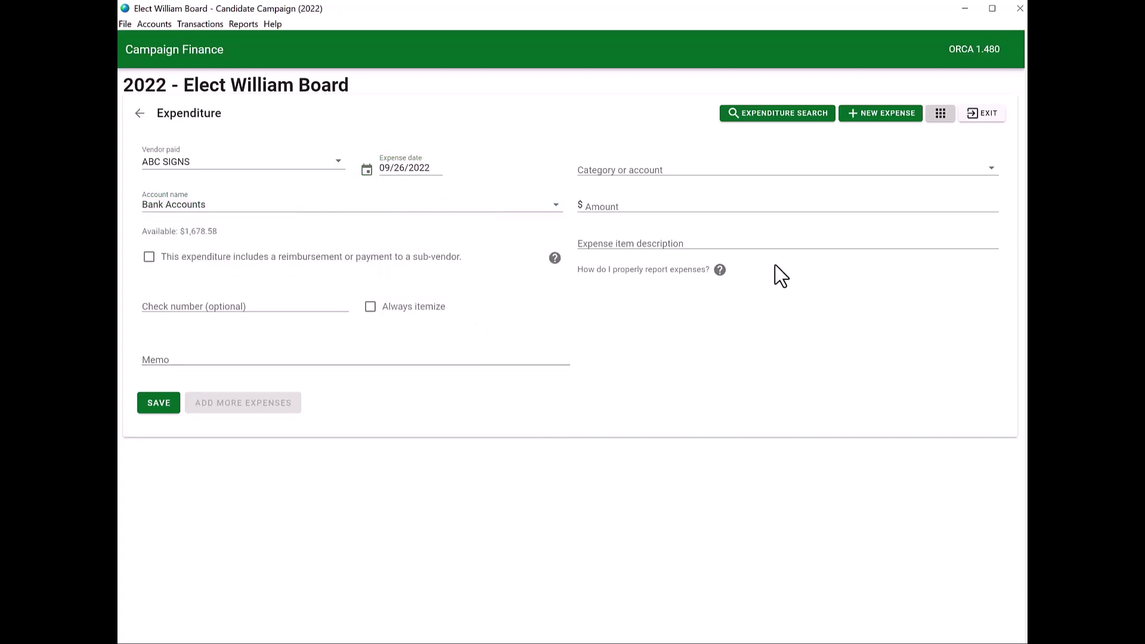
Choose Printing signs as the expense category, then browse the other categories.
click(992, 168)
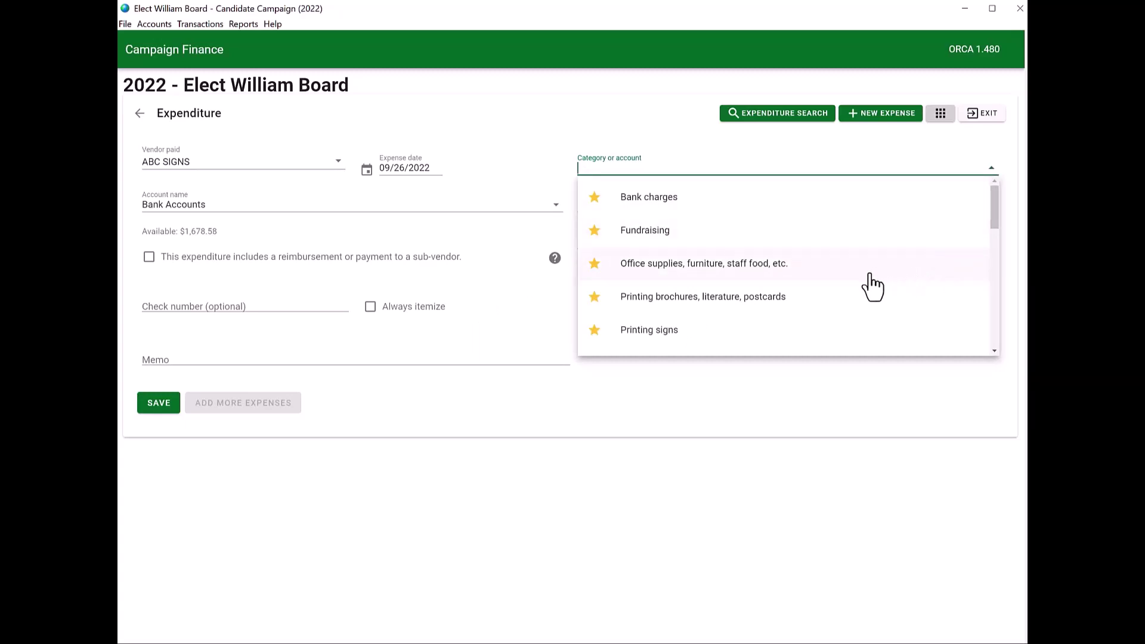
click(672, 338)
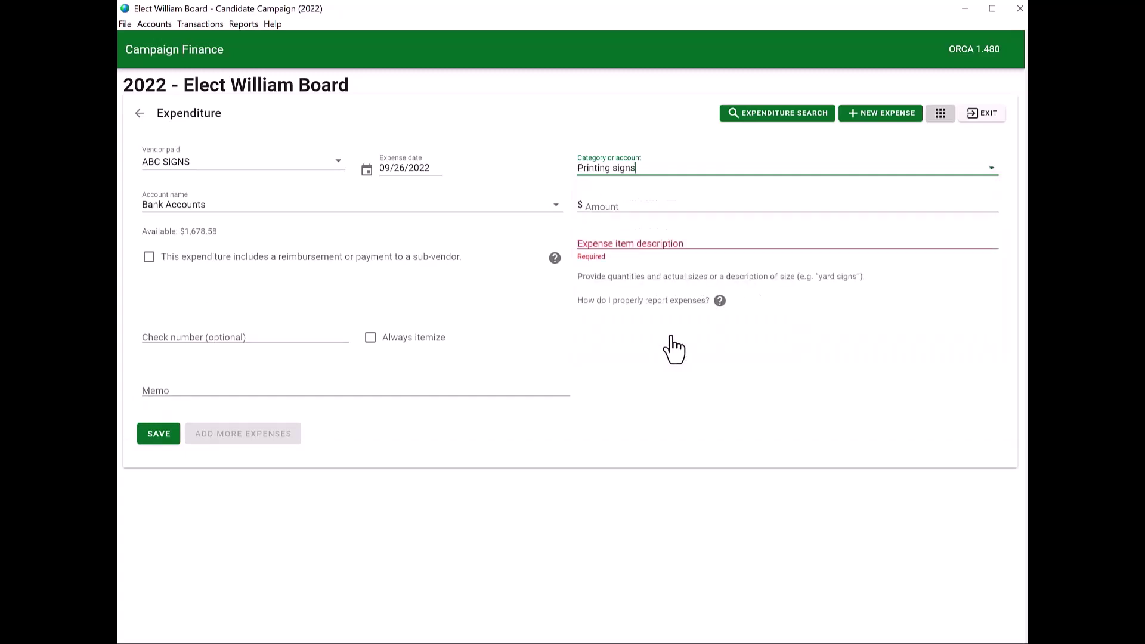
click(995, 167)
scroll(912, 227, up, 3)
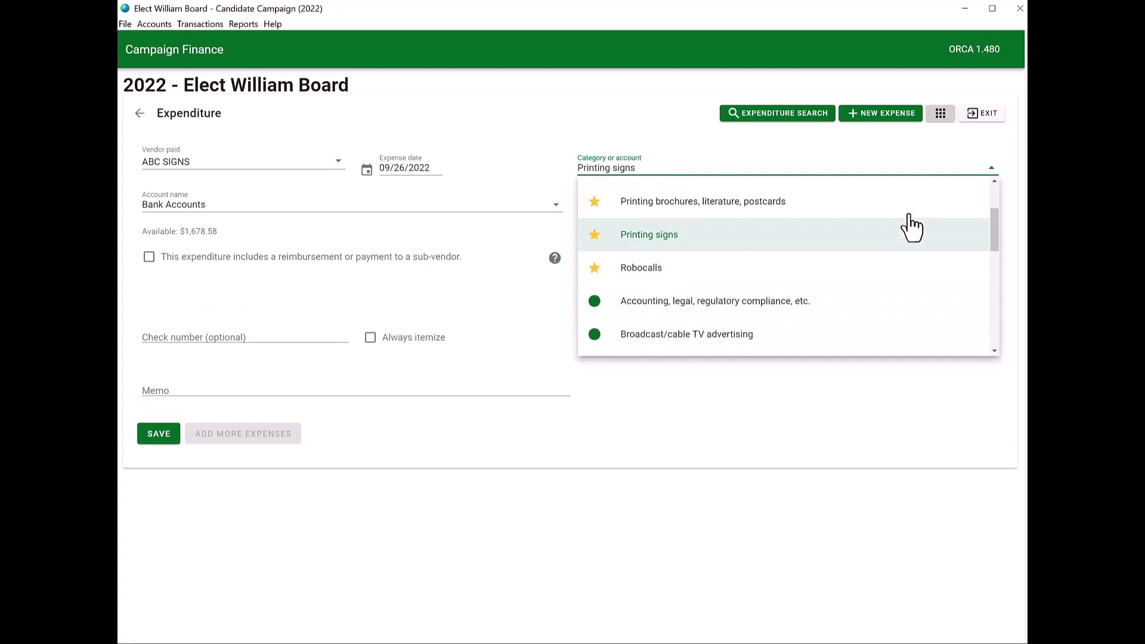
scroll(913, 228, down, 10)
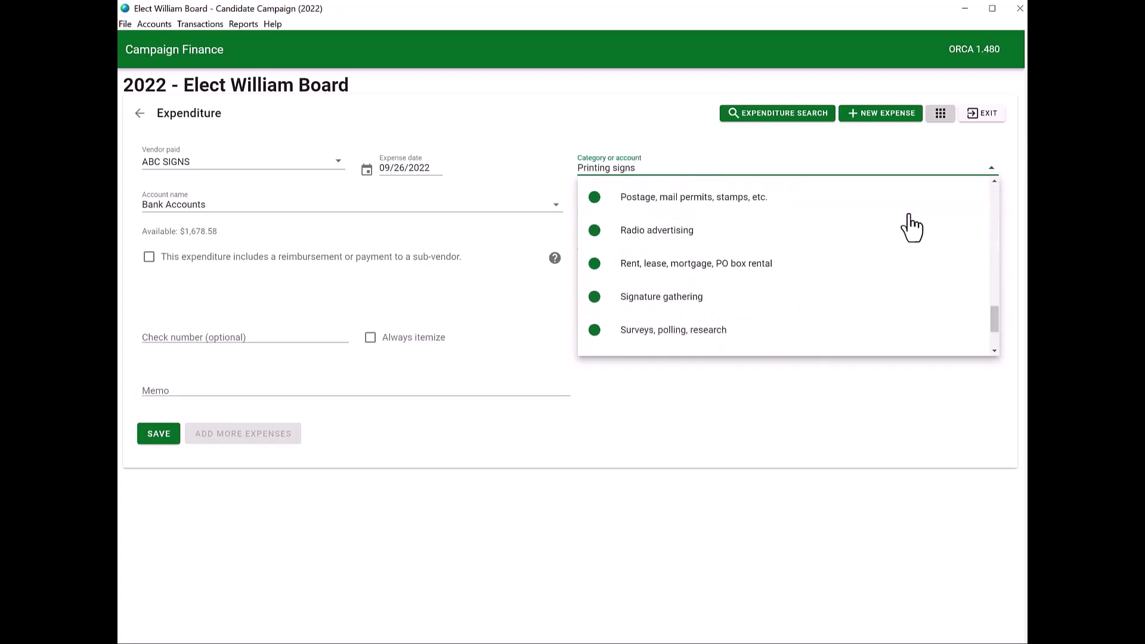
scroll(912, 227, down, 3)
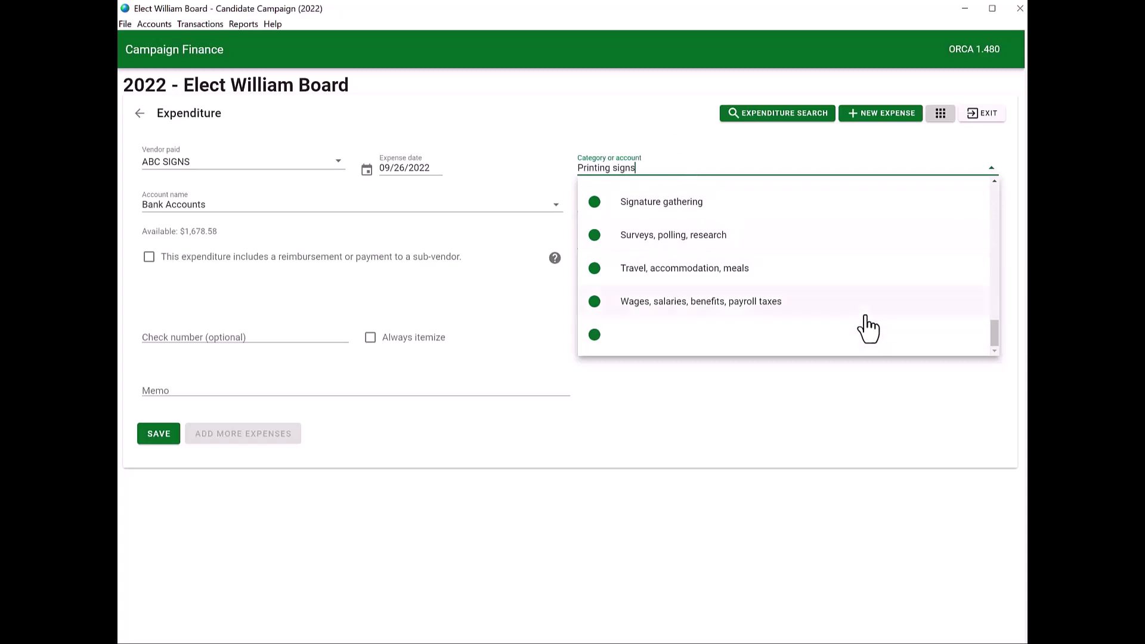
scroll(868, 328, up, 8)
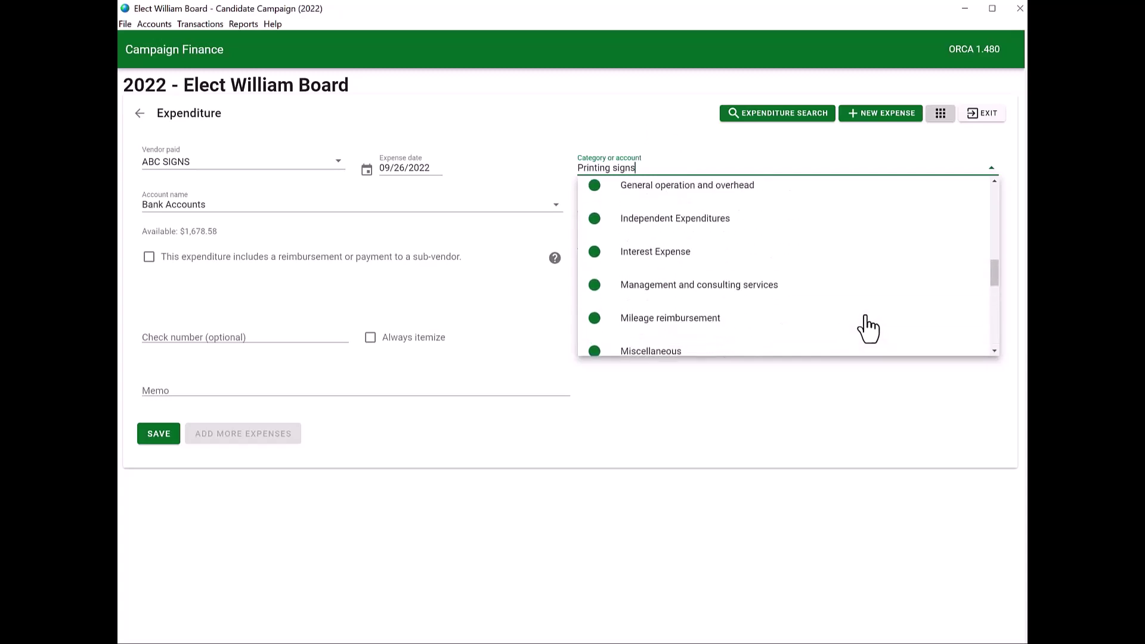
scroll(869, 328, down, 1)
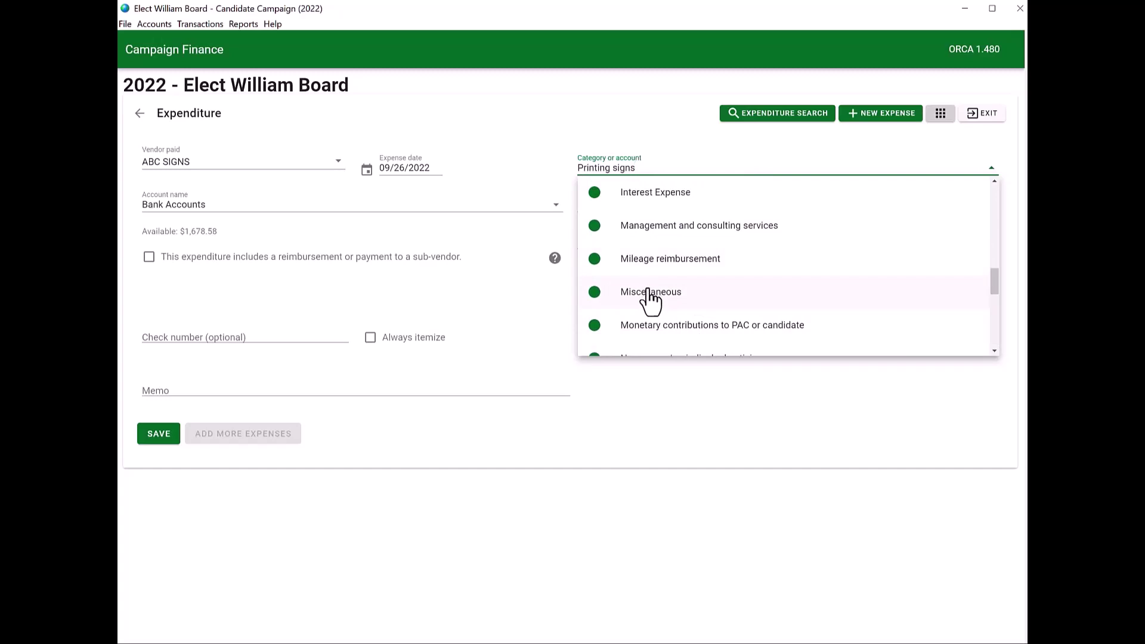
Keep Printing signs, enter a 250 amount and the description '12 signs'.
click(602, 113)
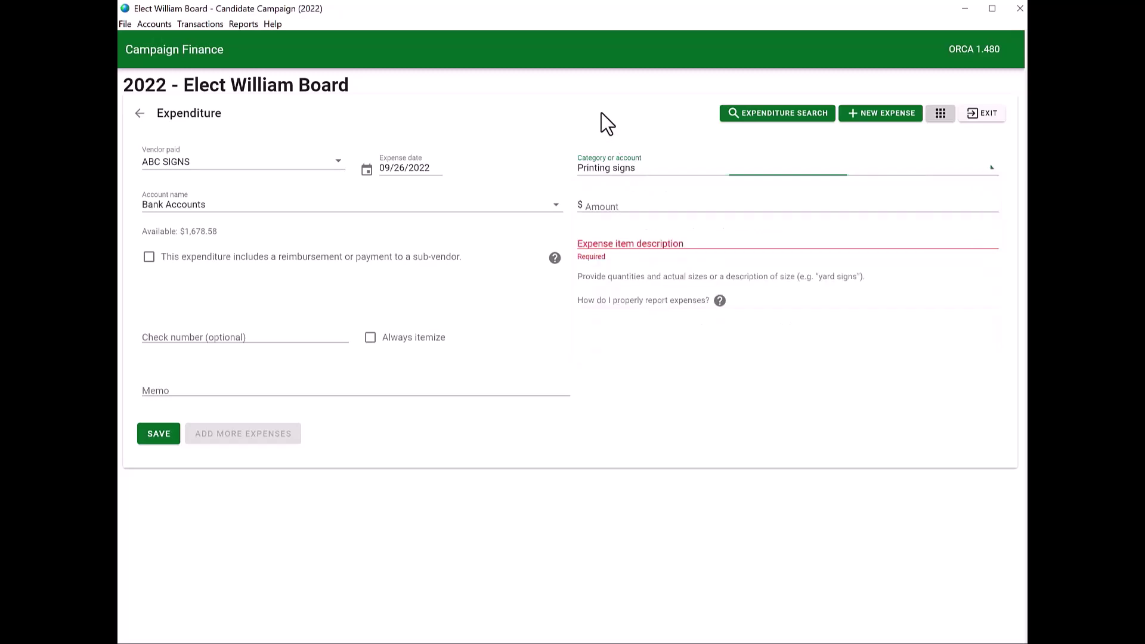
click(686, 203)
text(250)
click(737, 238)
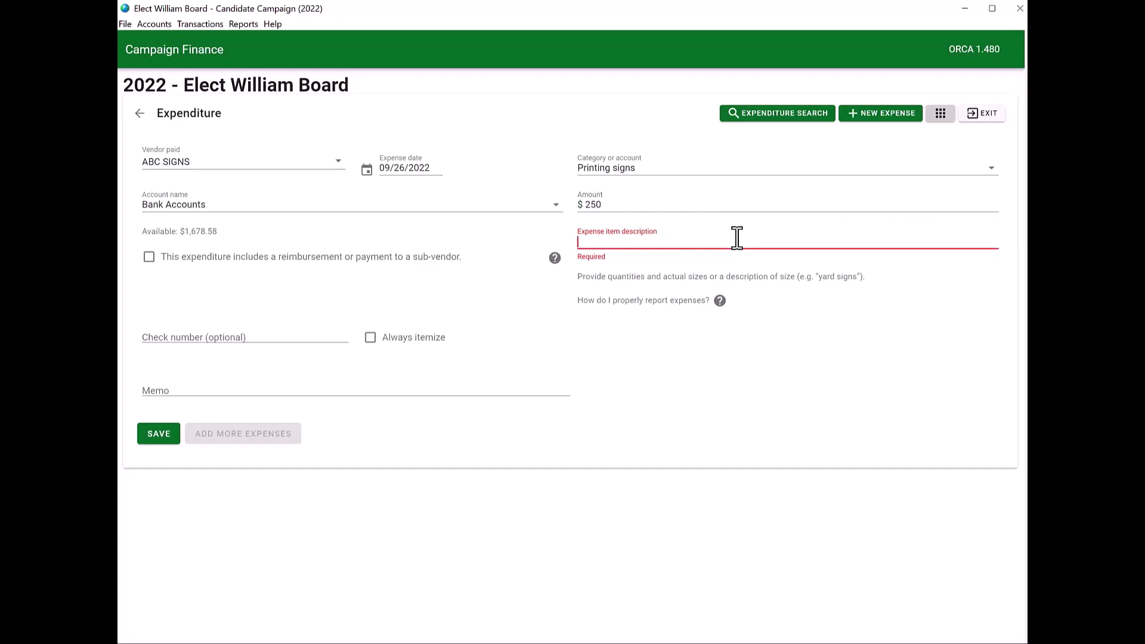
text(12)
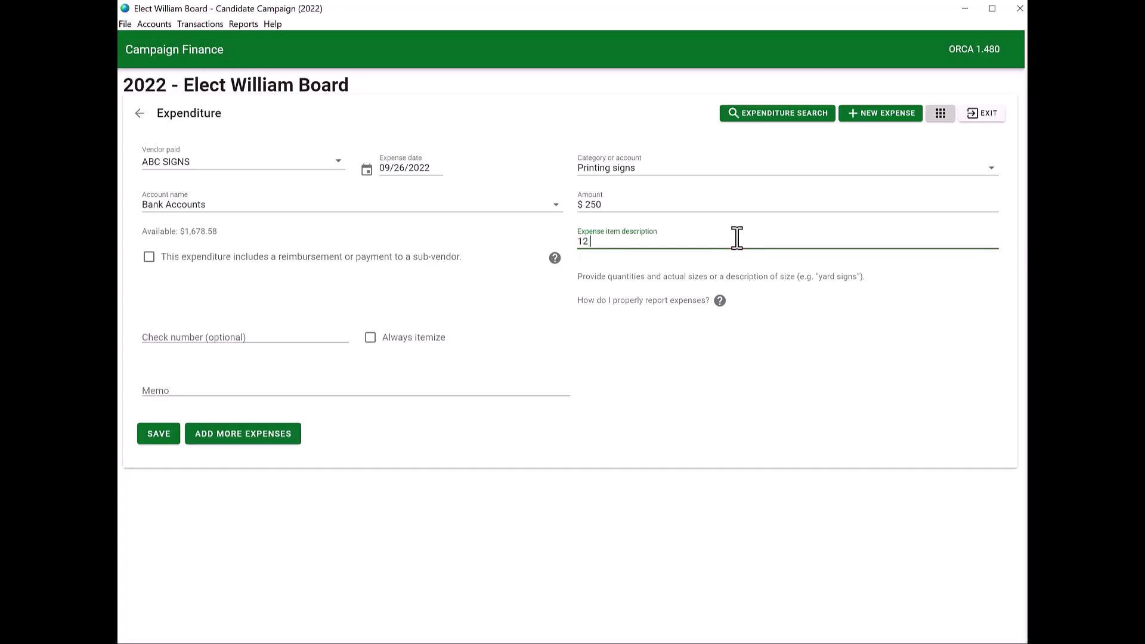
text( signs)
Cancel adding a second expense line and save the $250 printing-signs expenditure.
click(246, 442)
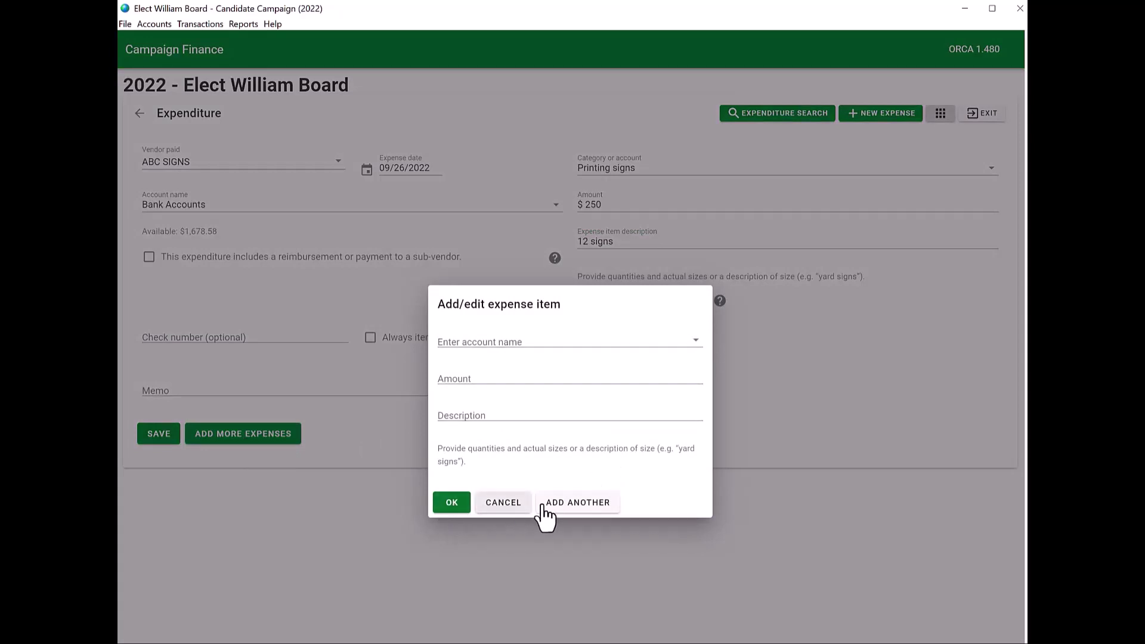
click(508, 516)
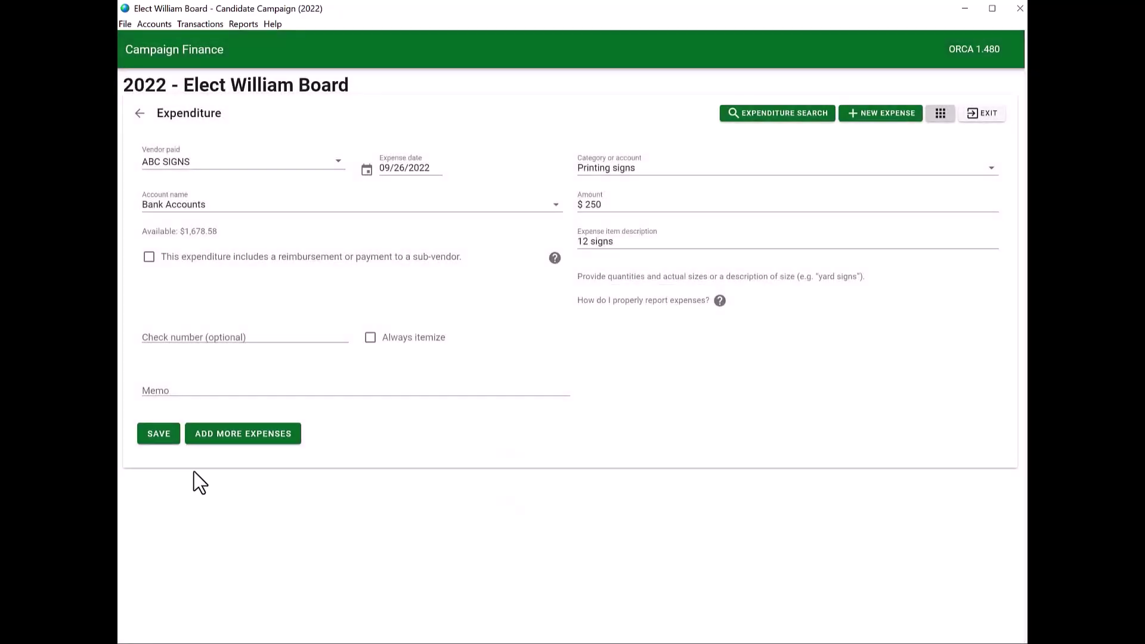
click(156, 434)
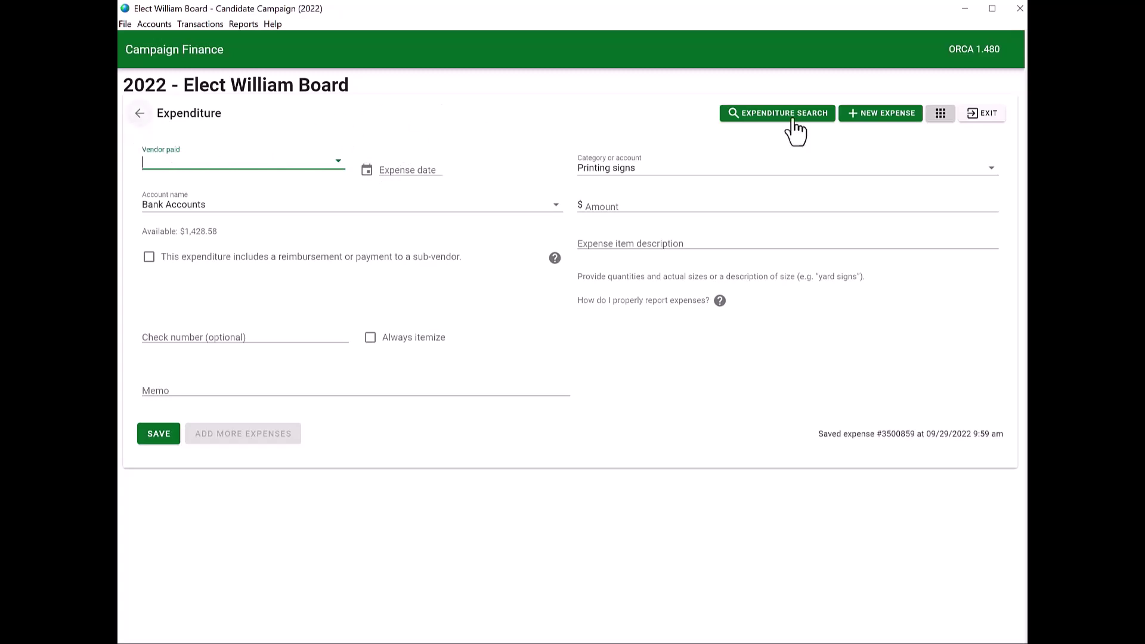
Open the C4 summary reporting periods from the dashboard and list all periods at once.
click(943, 119)
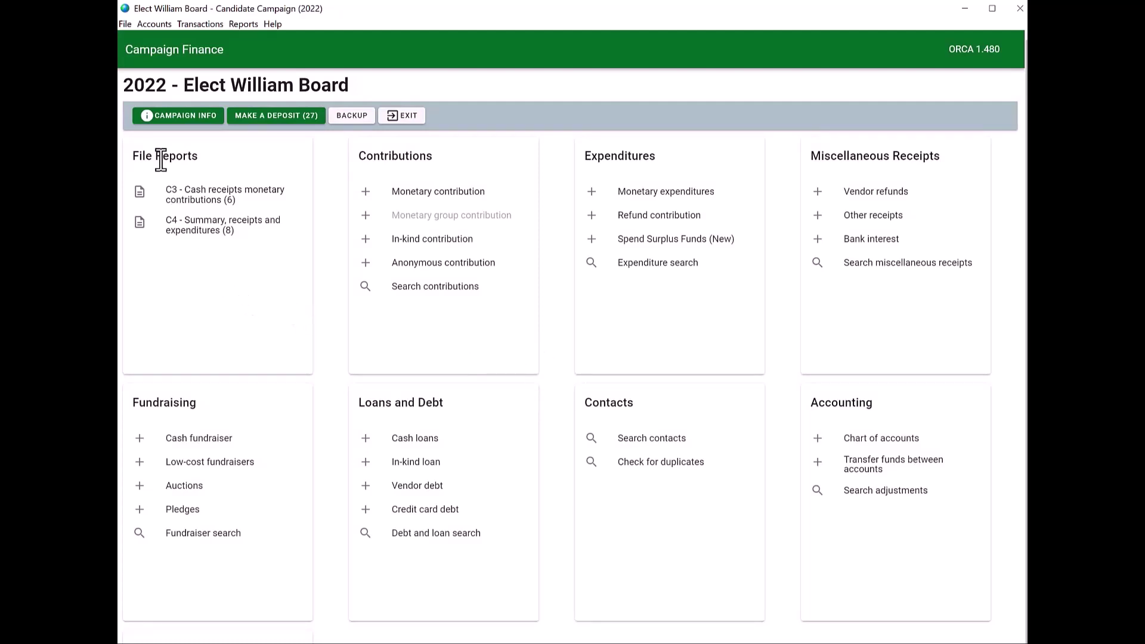
click(203, 239)
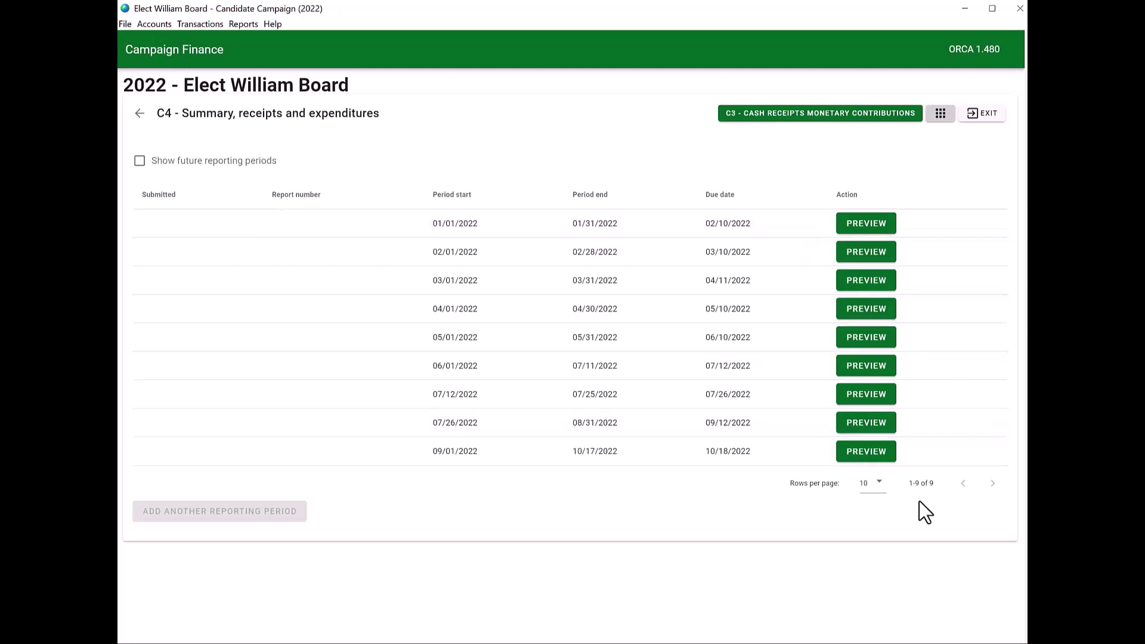
click(878, 485)
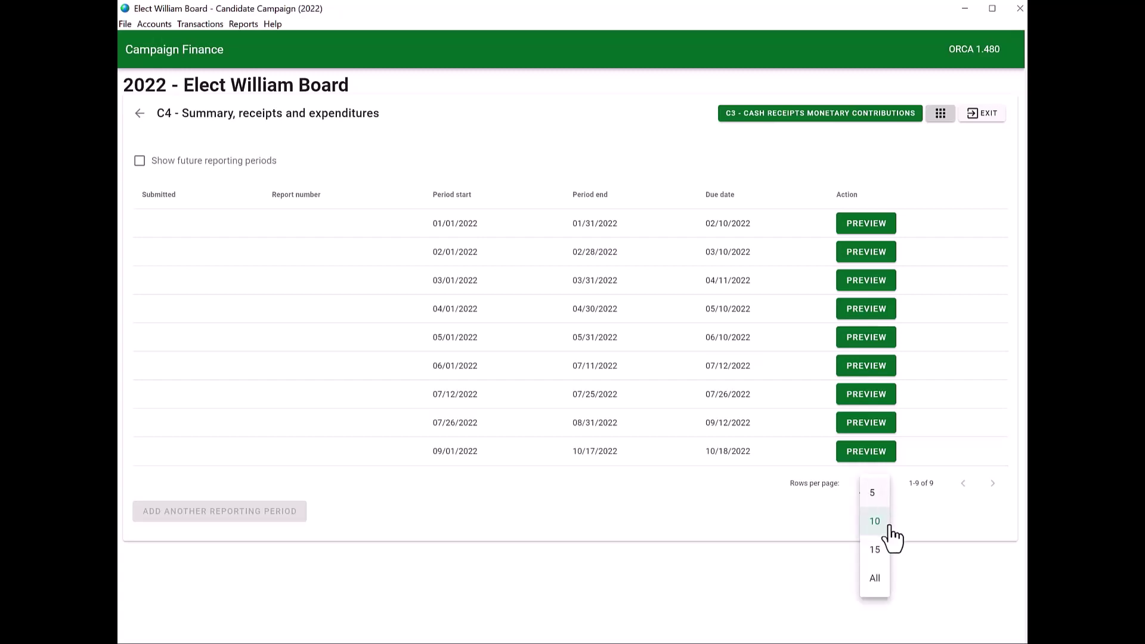
click(875, 578)
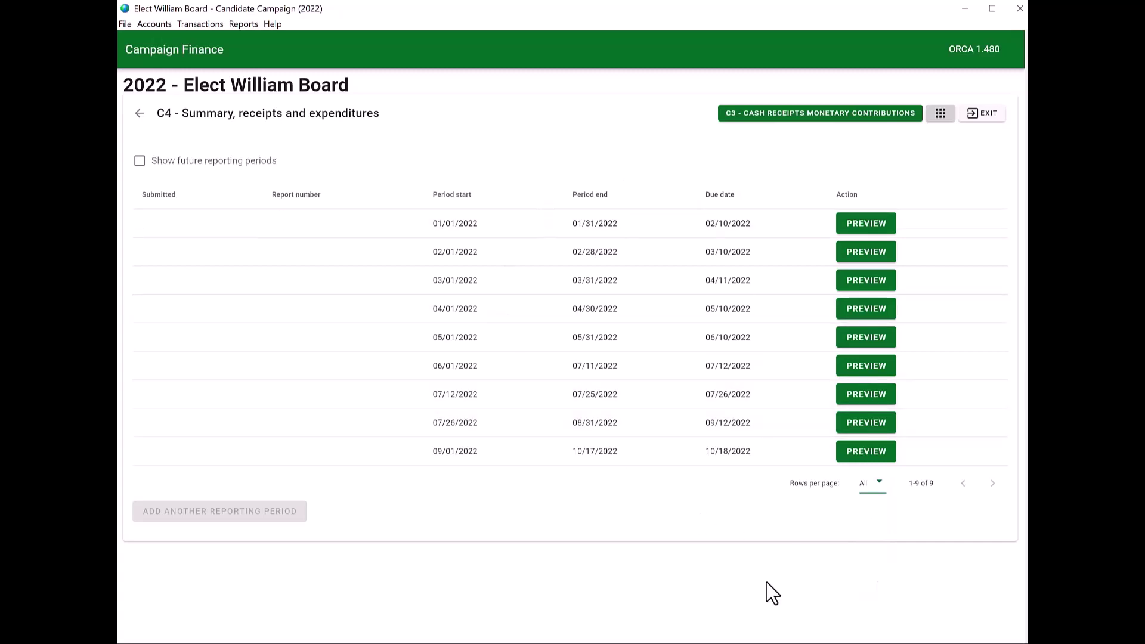
Preview the 09/01–10/17/2022 C4 report and scroll through its Schedule A expenditures.
click(872, 458)
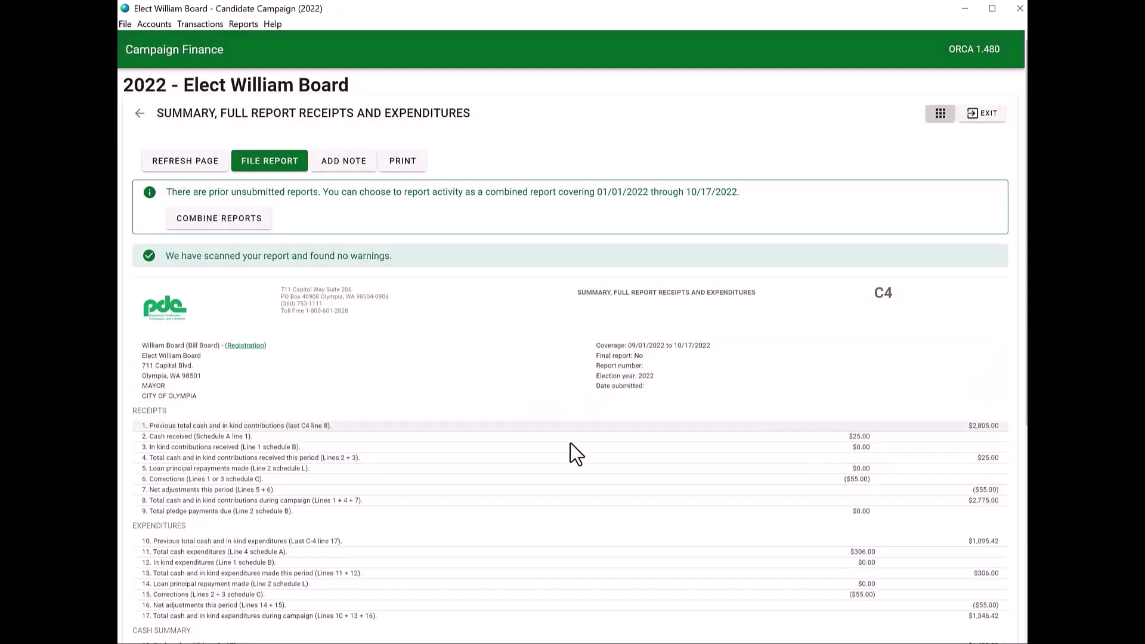
scroll(574, 446, down, 4)
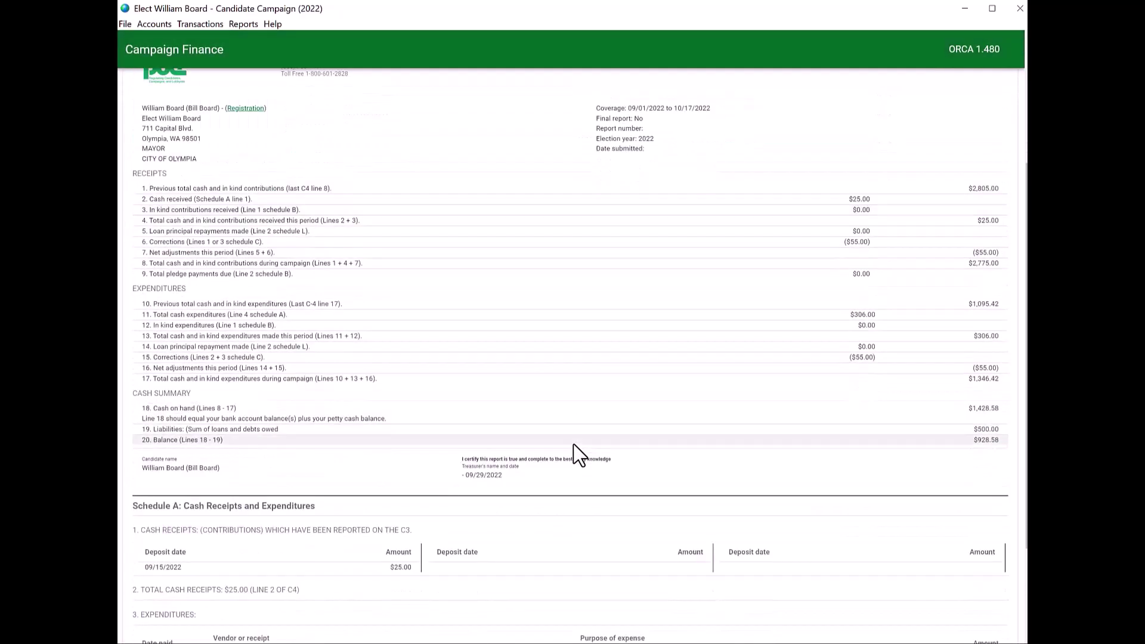
scroll(574, 445, down, 2)
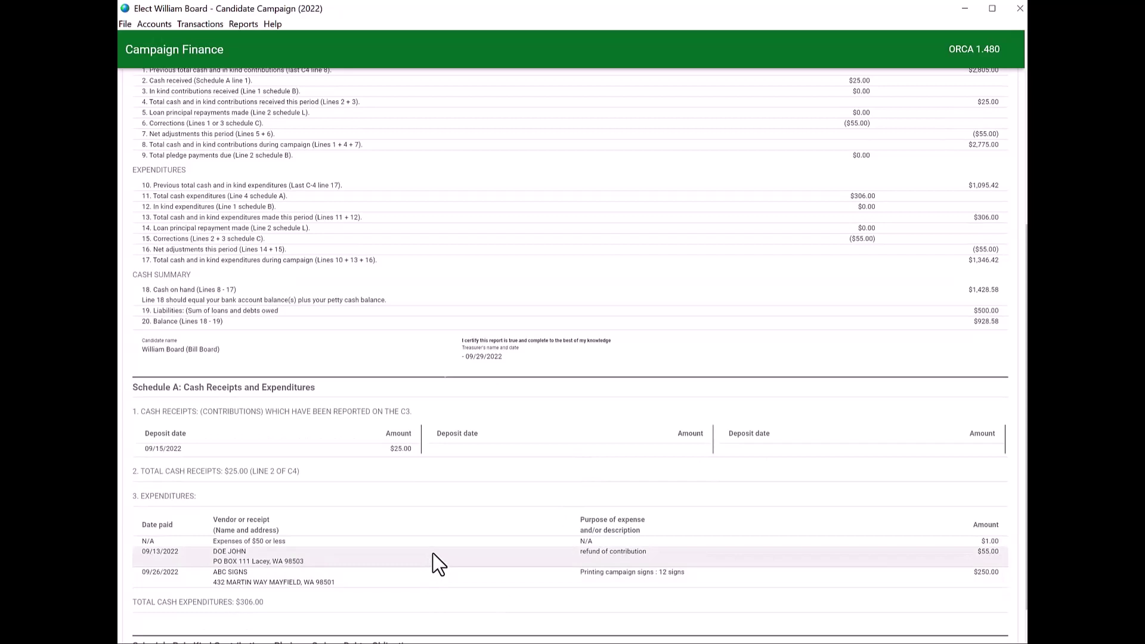
scroll(433, 554, up, 1)
scroll(433, 554, down, 1)
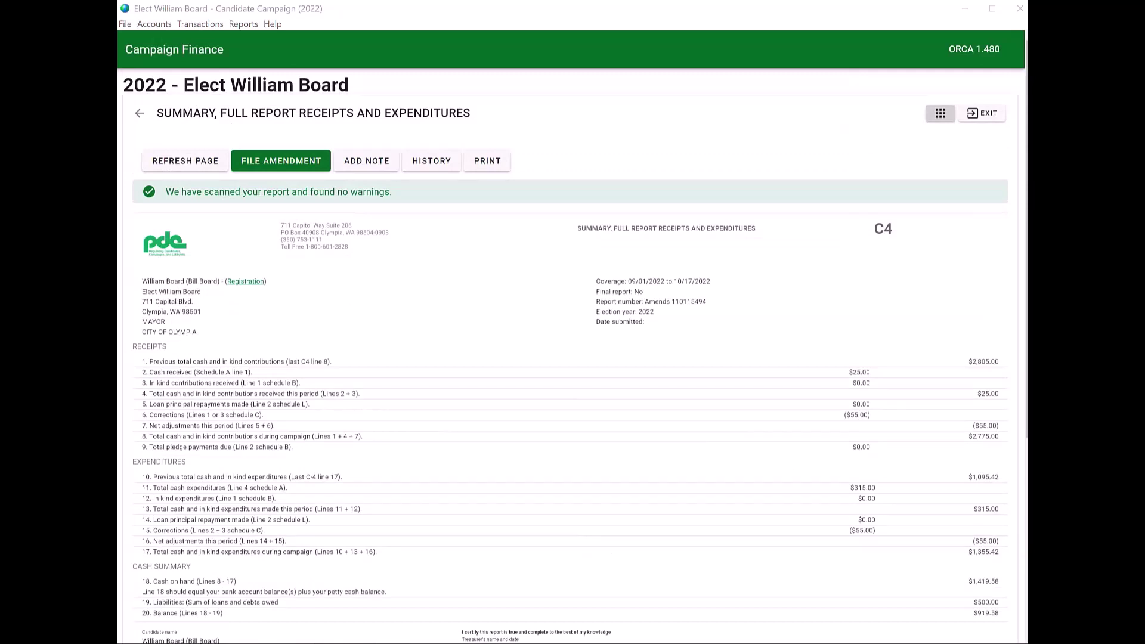
Edit the 09/15/2022 printing-signs expense from Expenditure search, change its amount, and save.
click(138, 114)
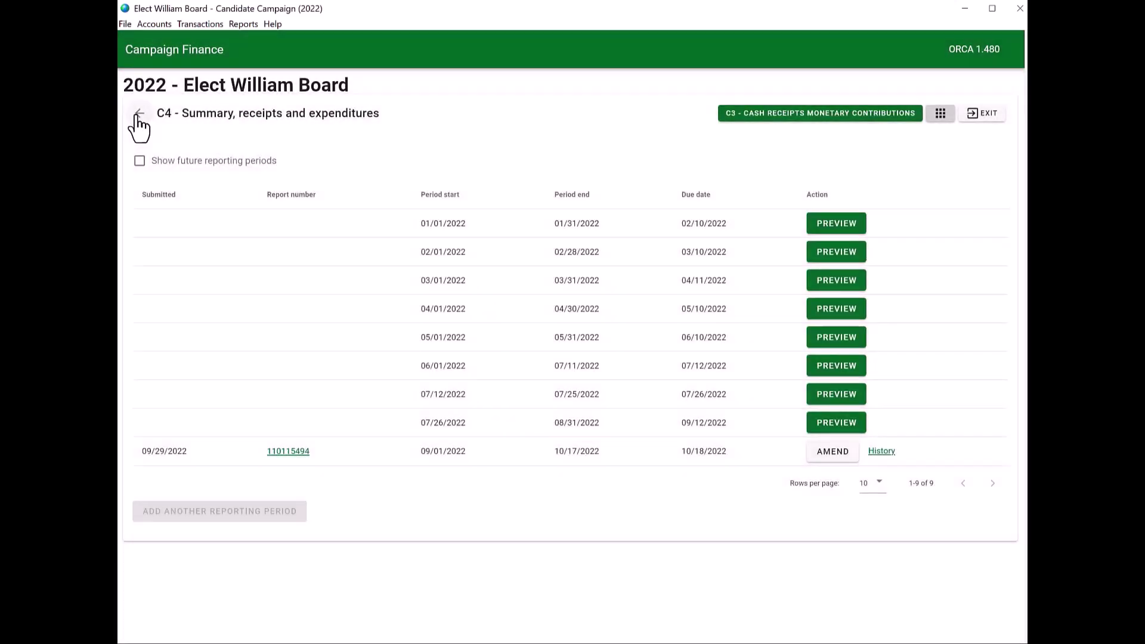
click(138, 114)
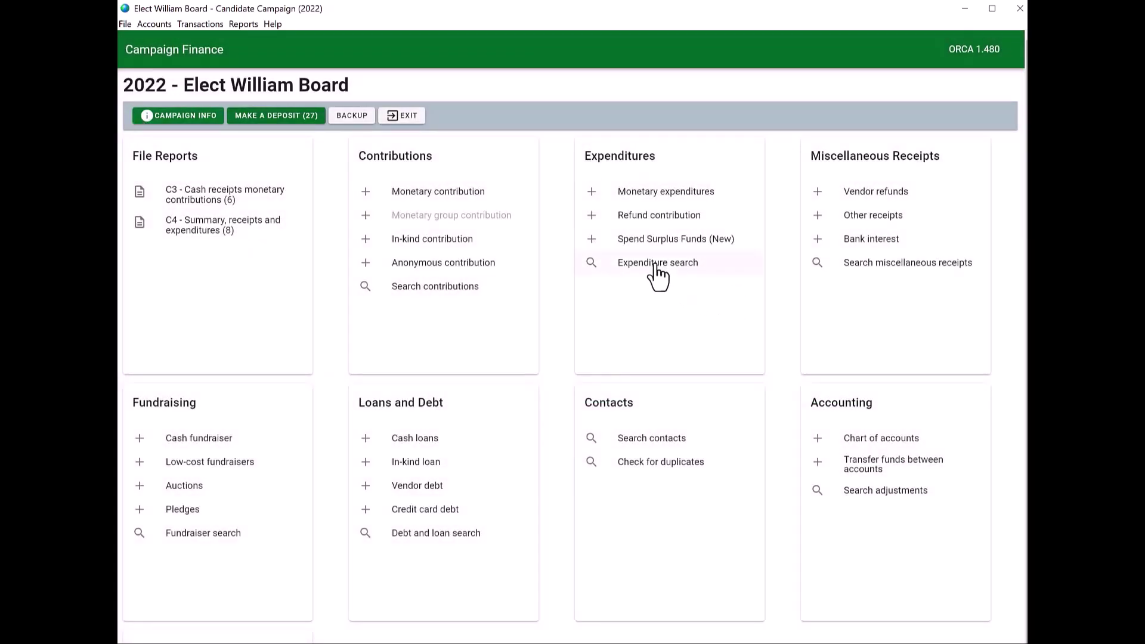
click(657, 268)
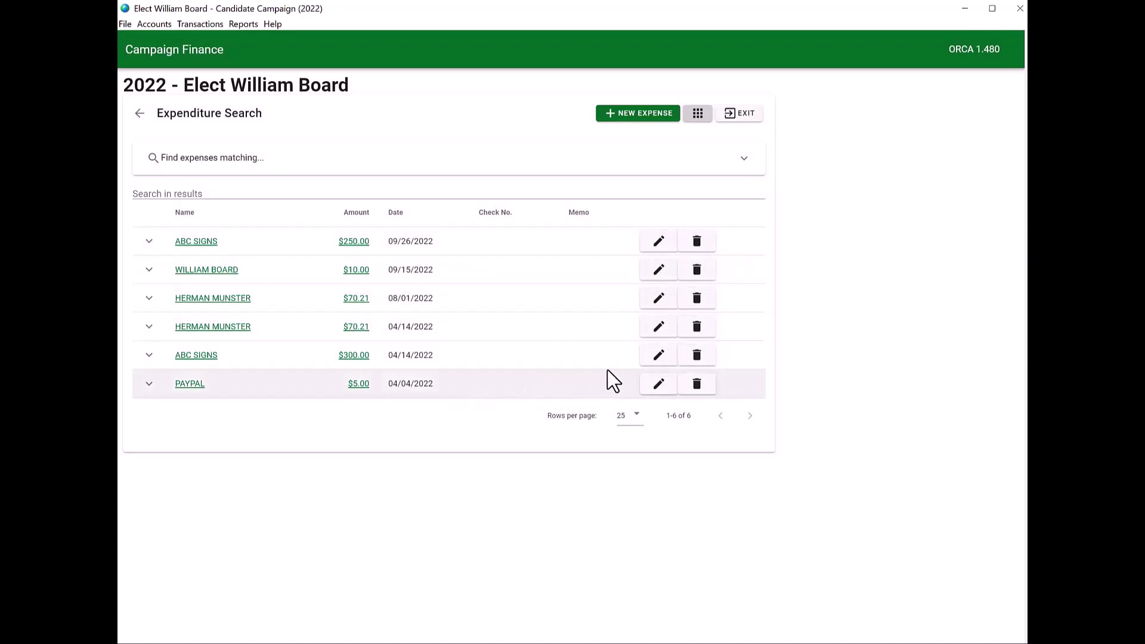
click(660, 271)
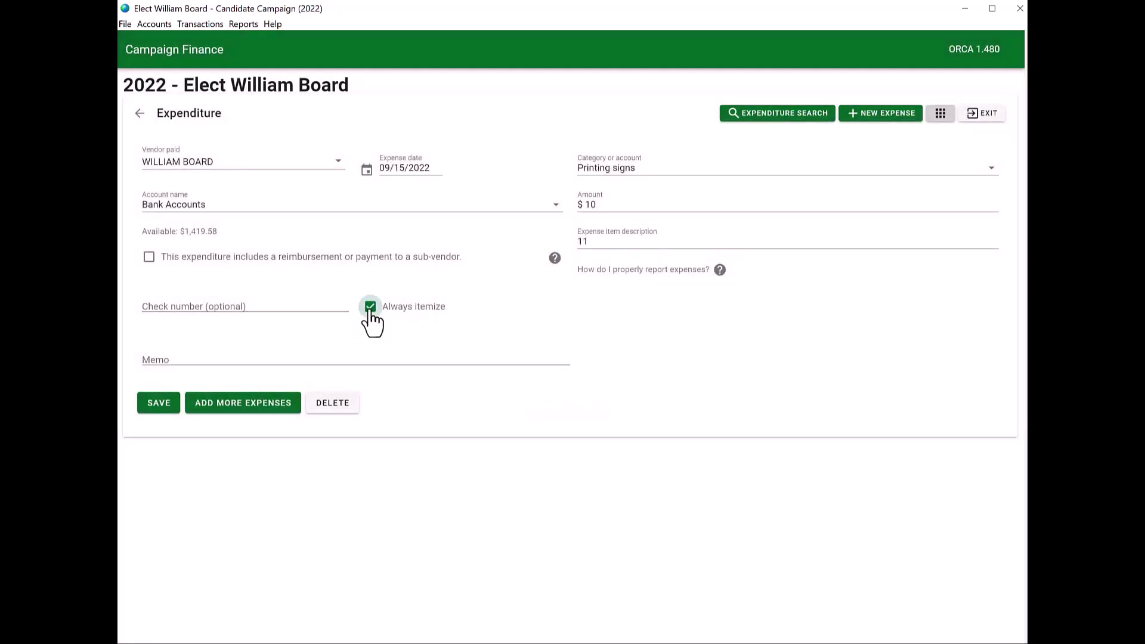
click(157, 404)
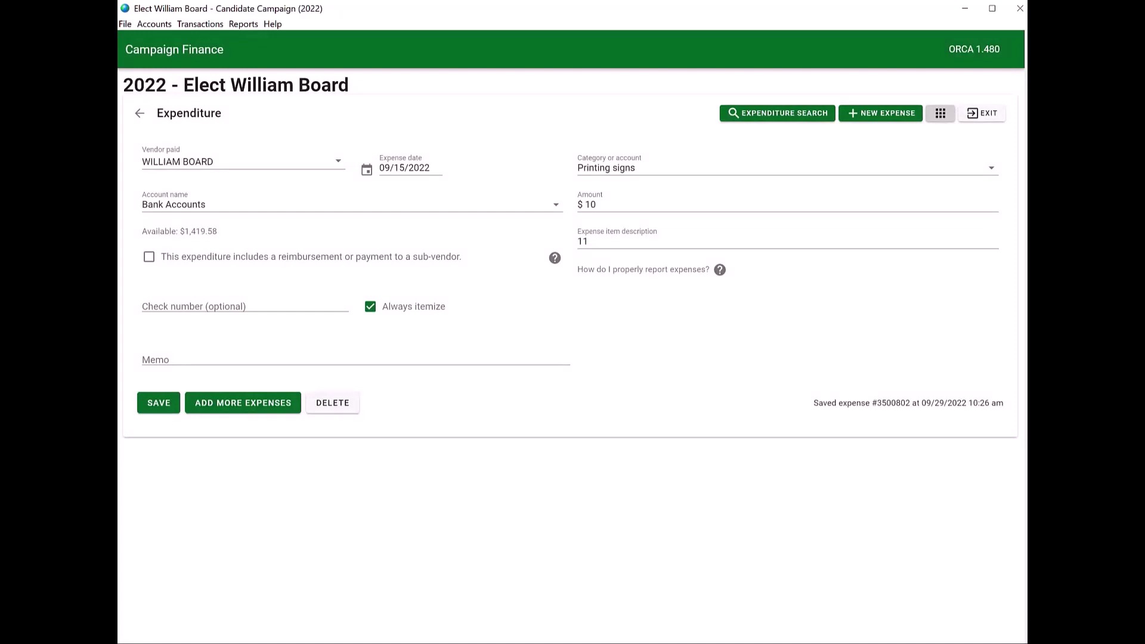
Reopen the $1.00 printing-signs expense, tick Always itemize, and save it.
click(139, 113)
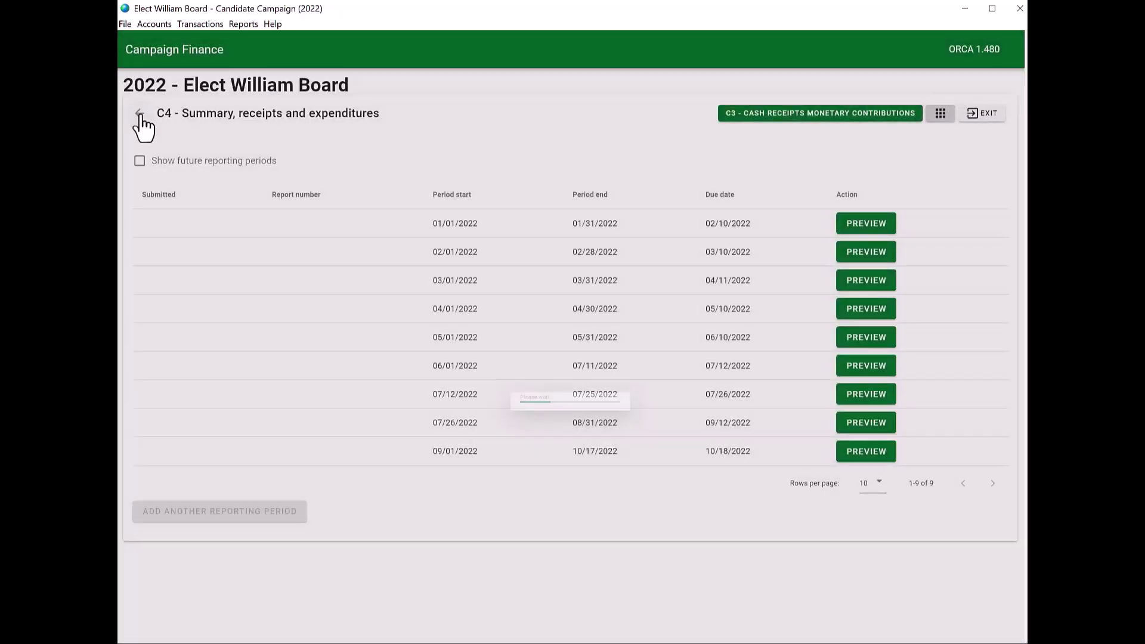
click(140, 113)
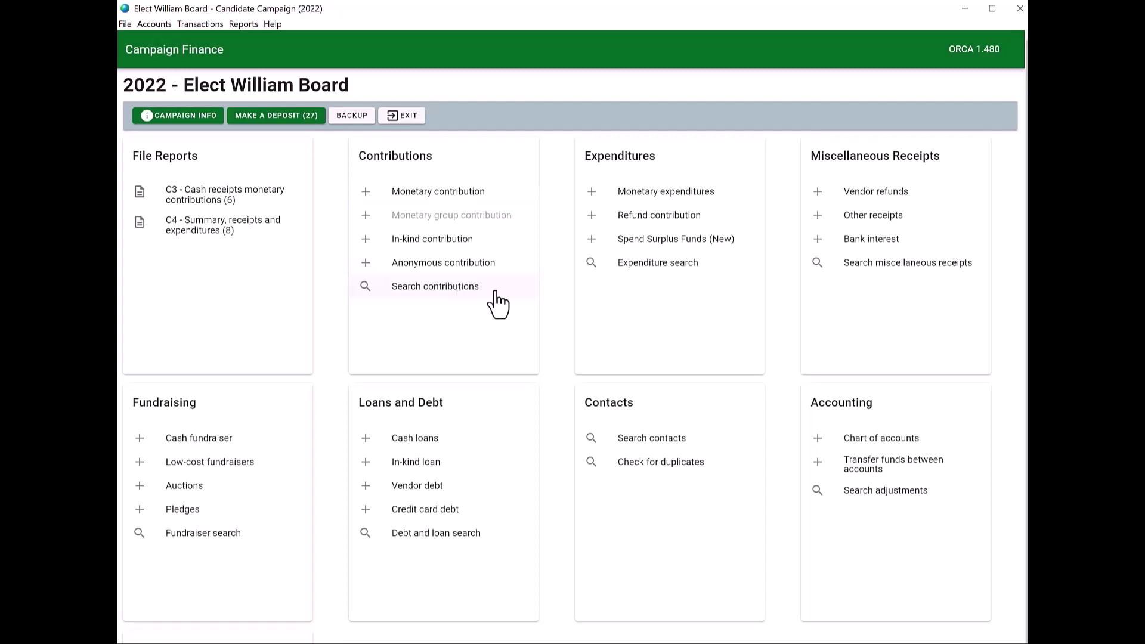
click(629, 266)
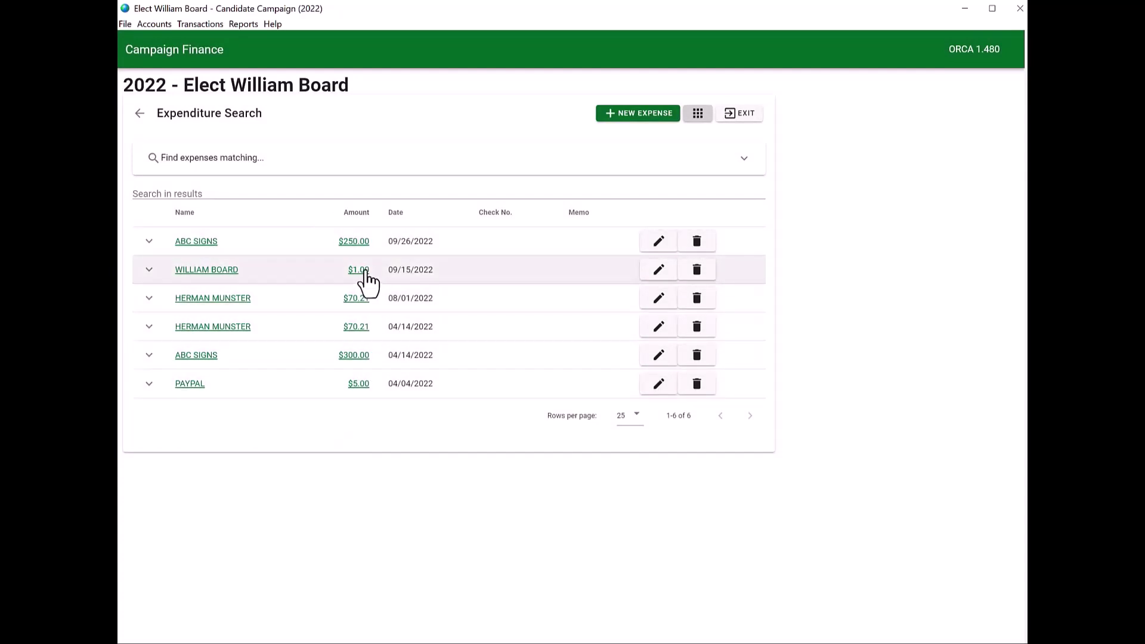
click(658, 270)
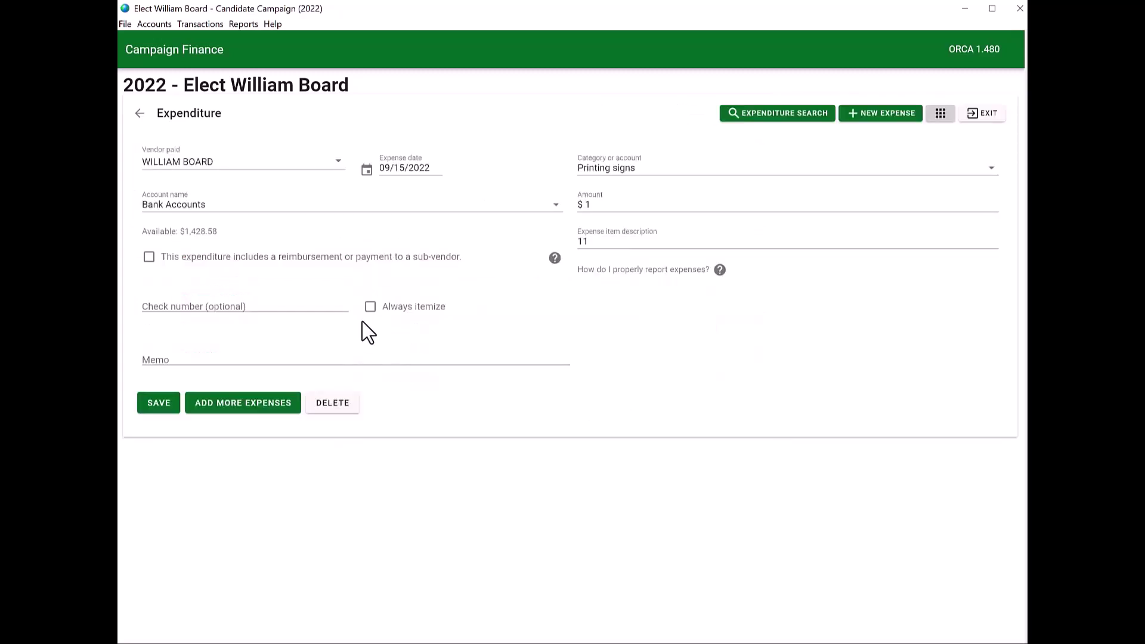
click(368, 310)
click(149, 412)
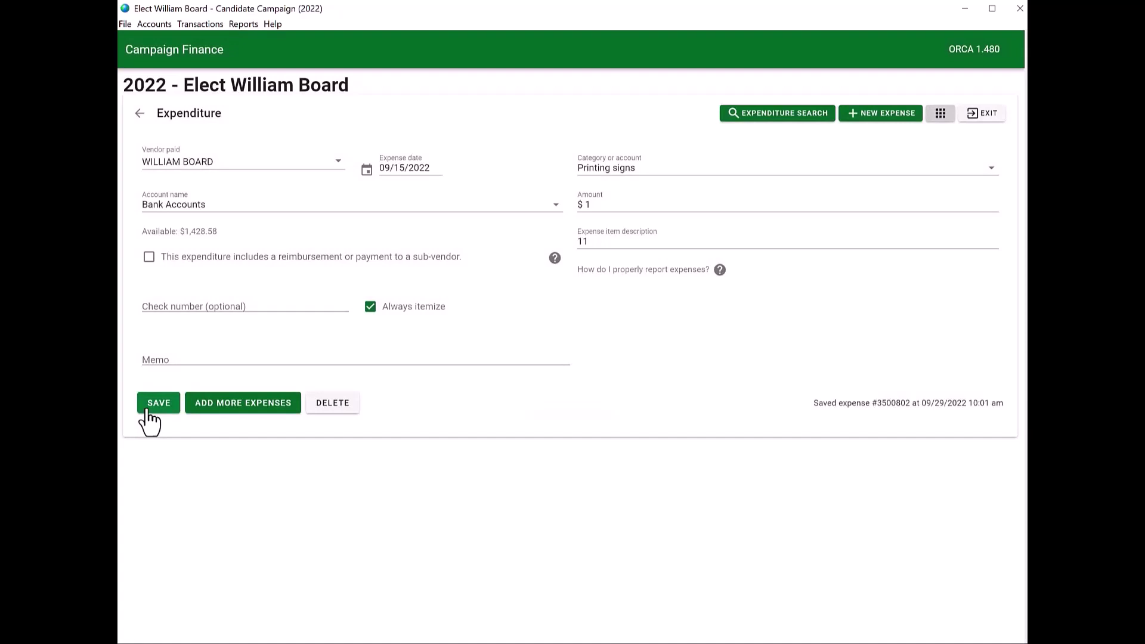
click(149, 412)
Reopen the 09/01–10/17/2022 C4 preview and check Schedule A for the $1.00 itemized expense.
click(944, 117)
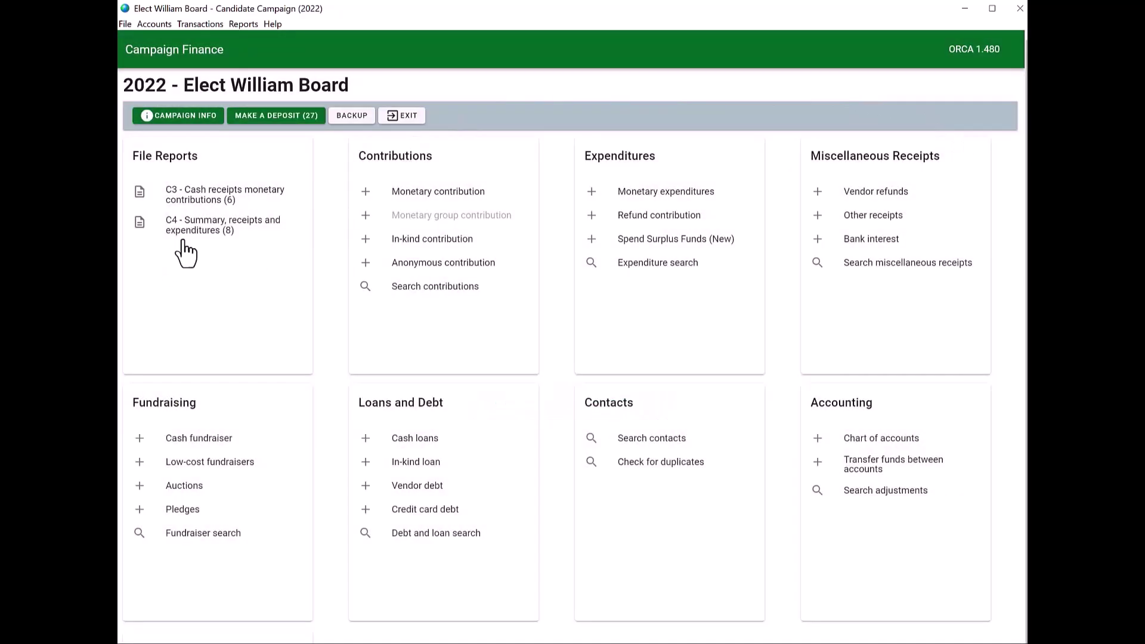
click(192, 237)
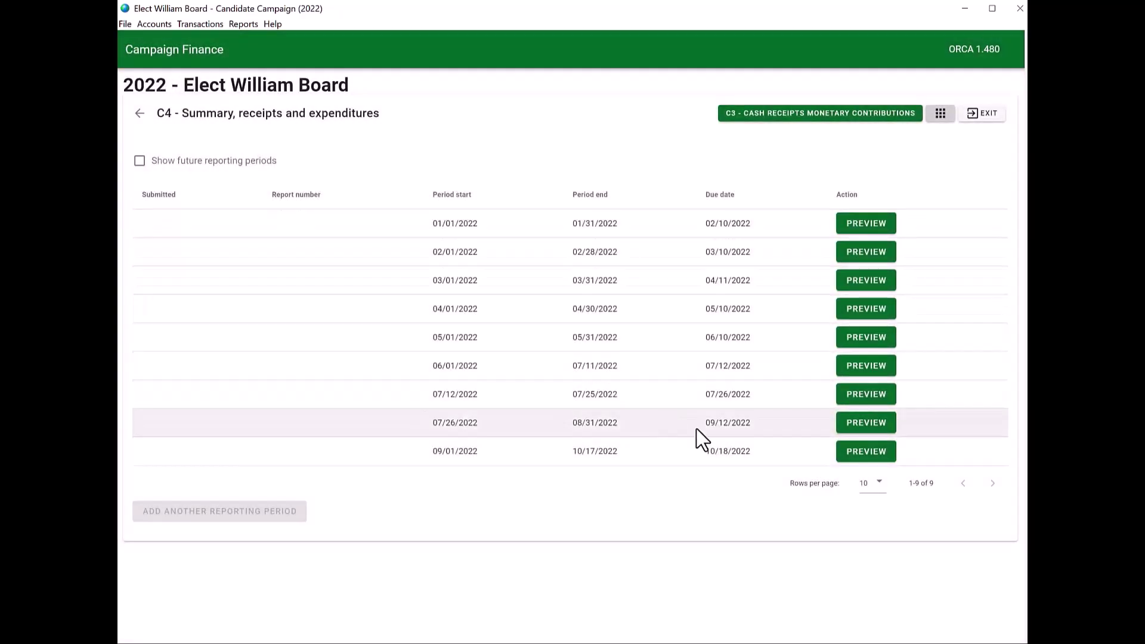
click(869, 453)
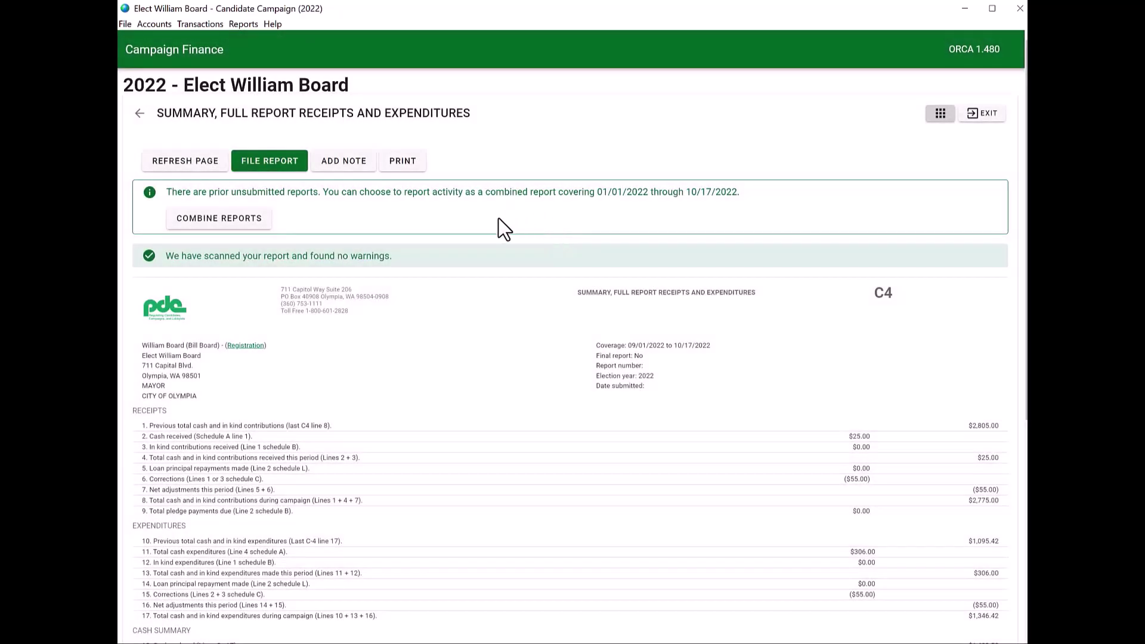
scroll(478, 328, down, 6)
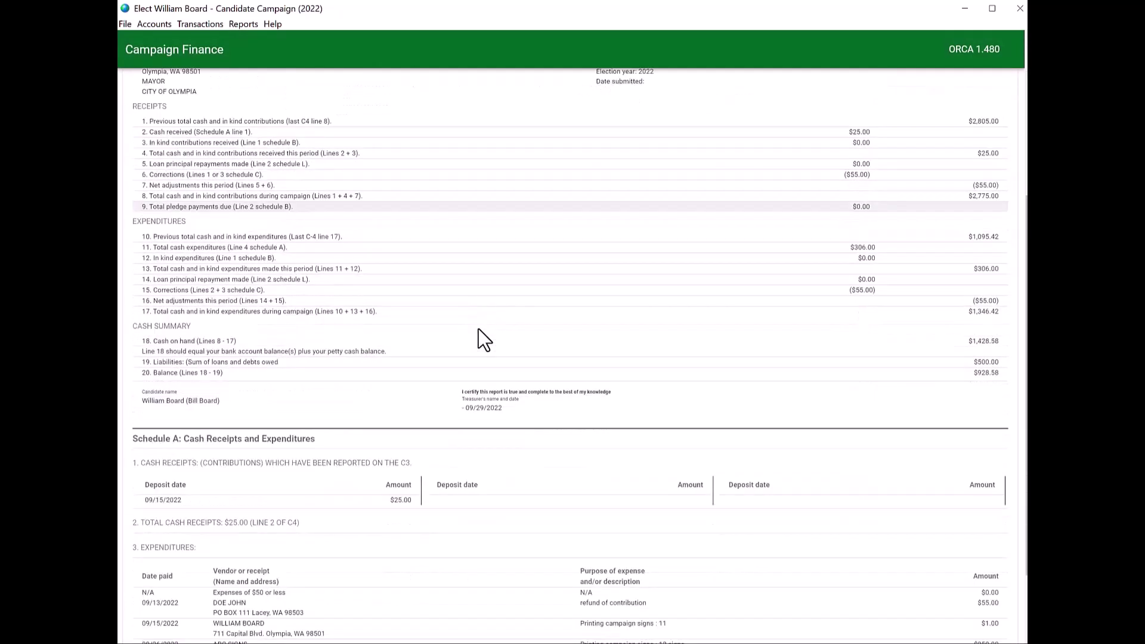
scroll(479, 328, down, 5)
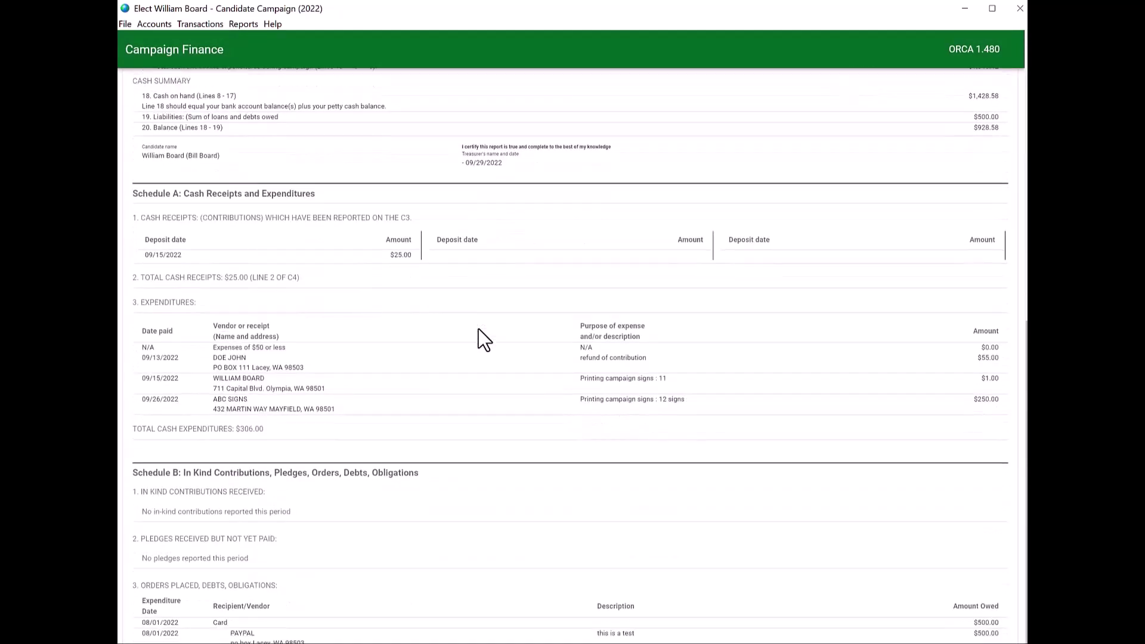
scroll(484, 340, down, 1)
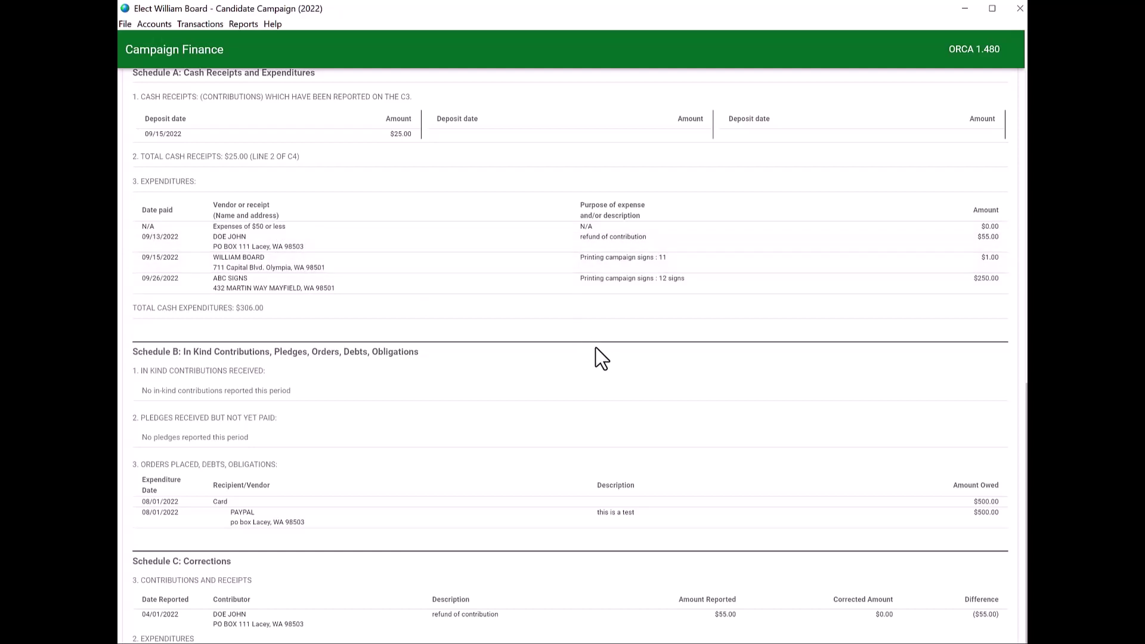
scroll(595, 348, up, 4)
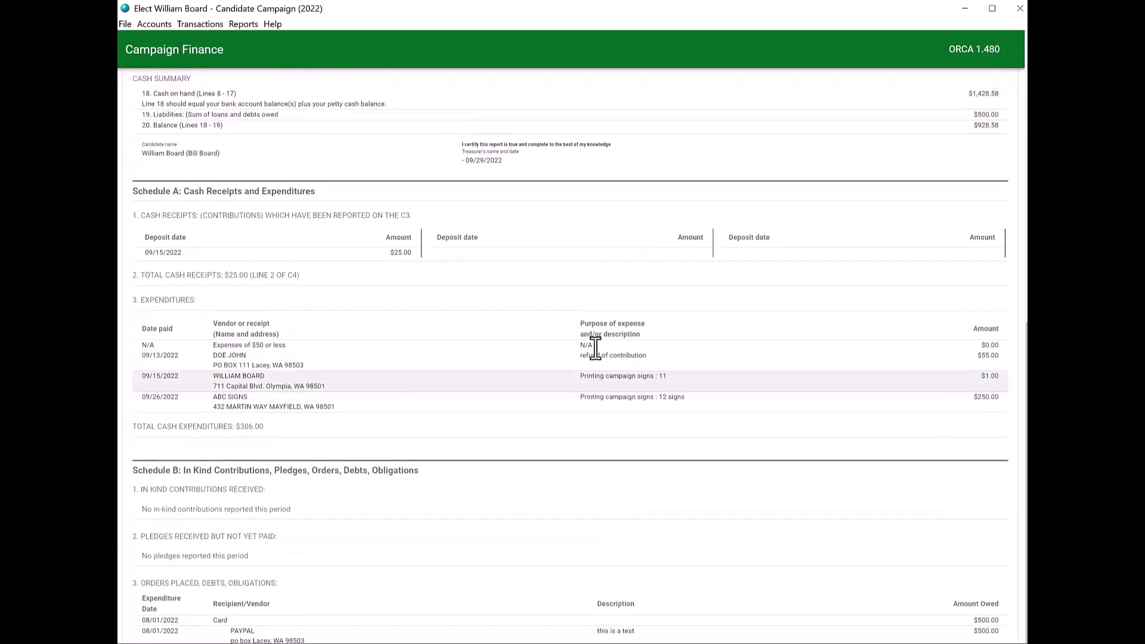
scroll(593, 348, up, 5)
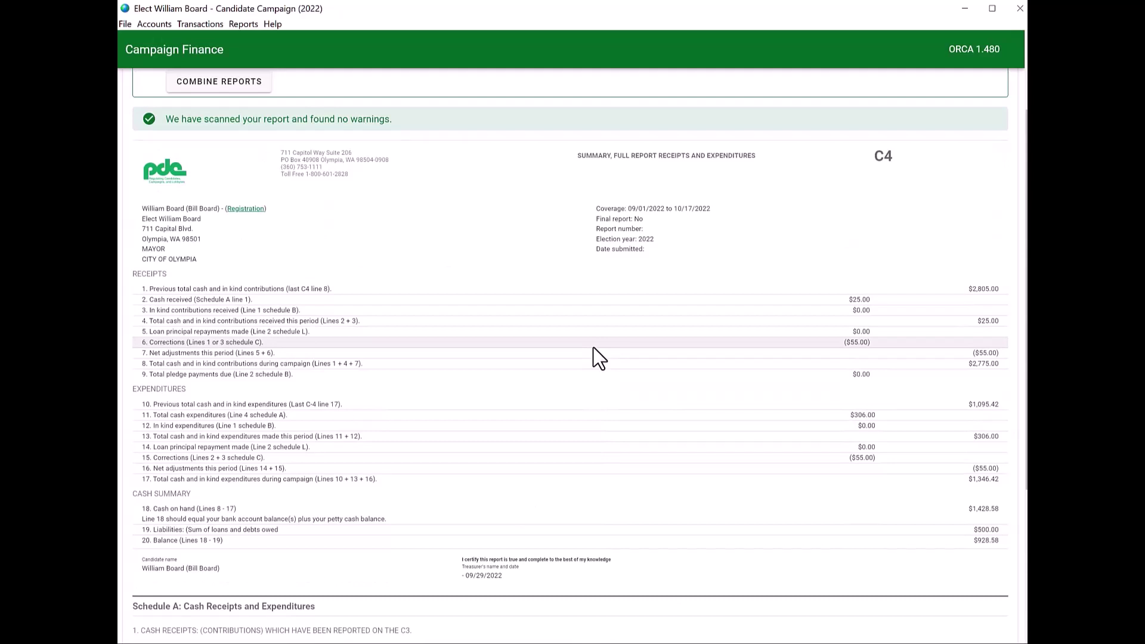
scroll(592, 348, up, 3)
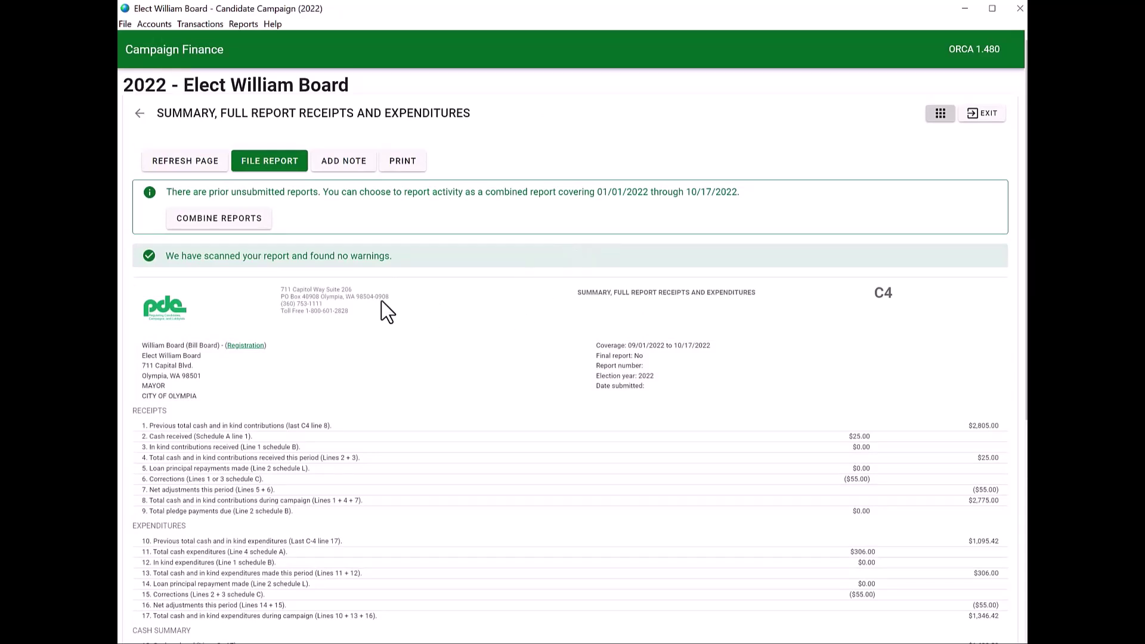
File the C4 report with the electronic certification 'I certify' and submit it.
click(270, 173)
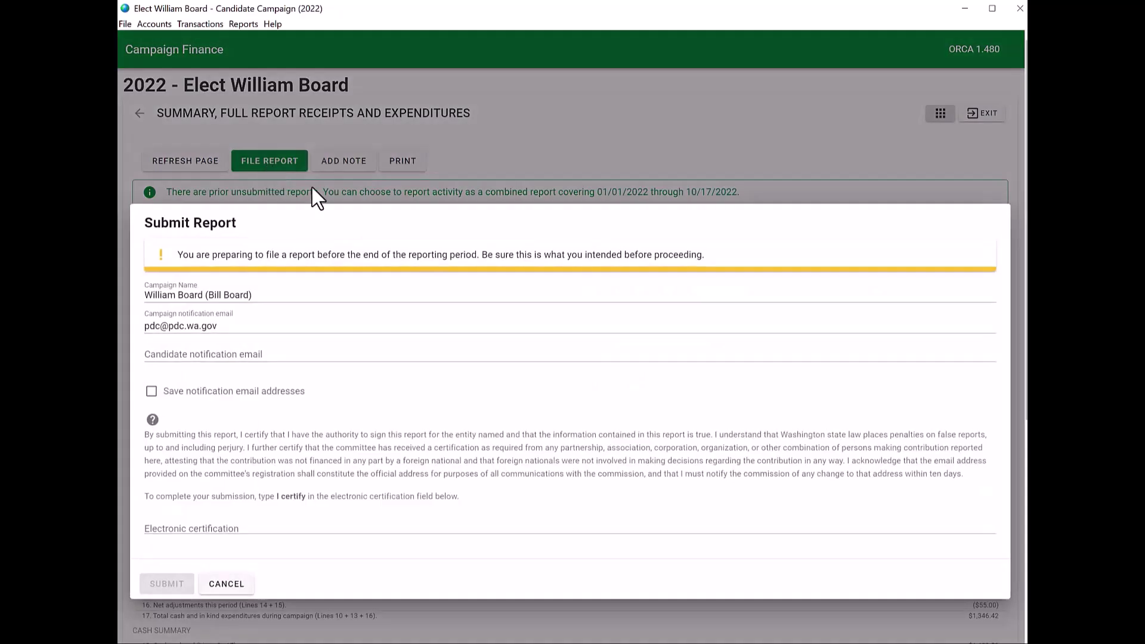
click(325, 518)
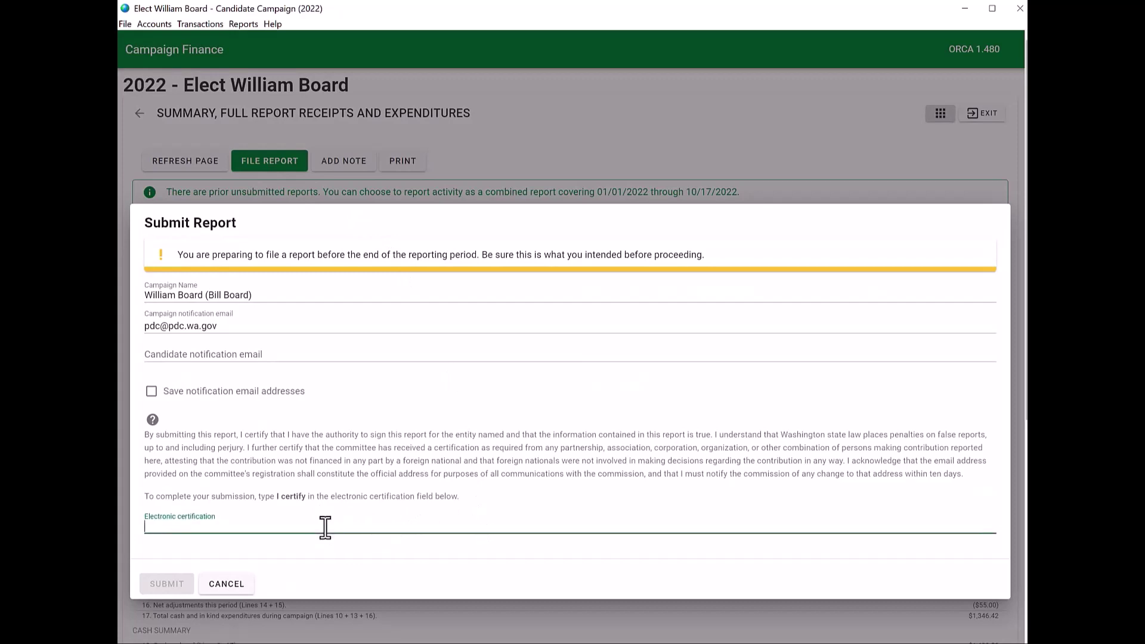
text(I certify)
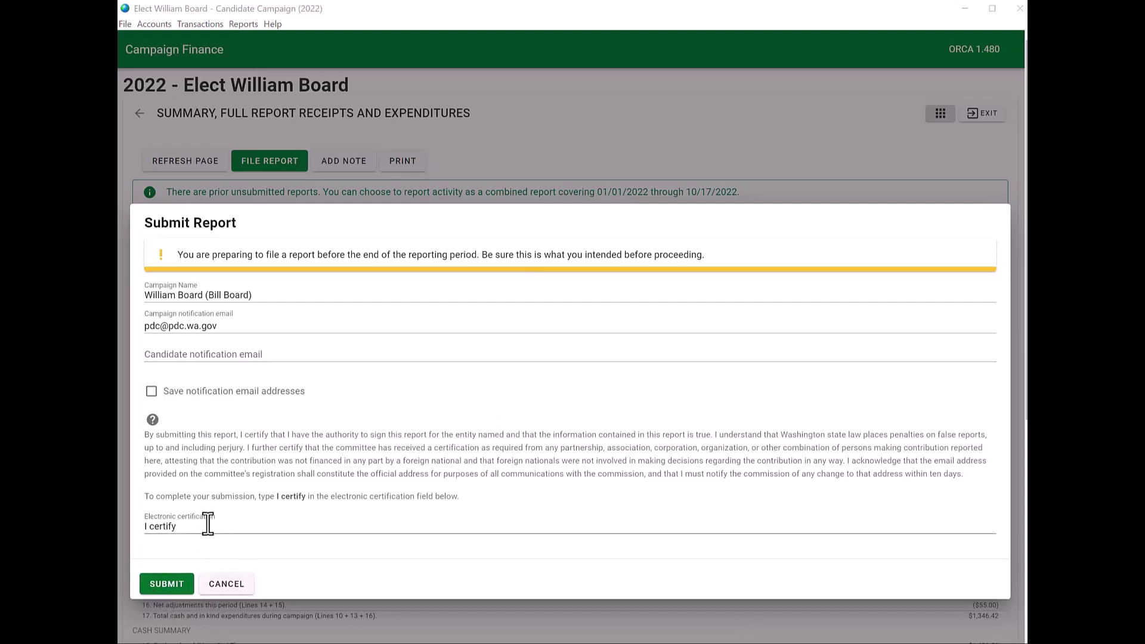
click(163, 591)
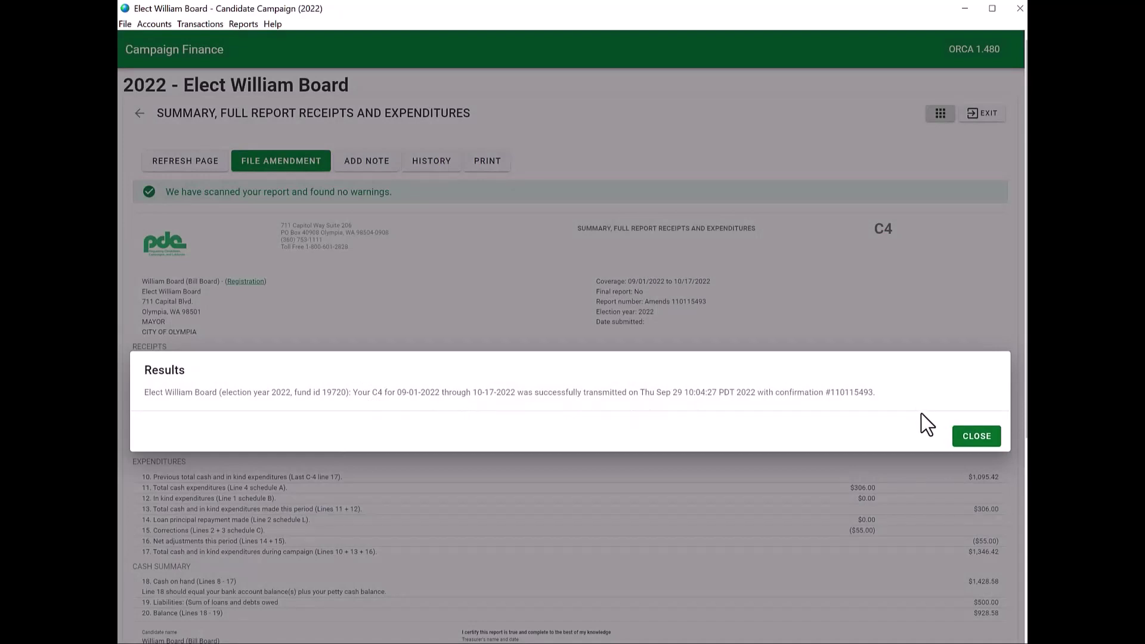
Dismiss the filing results and go back through the periods list to the campaign dashboard.
click(974, 442)
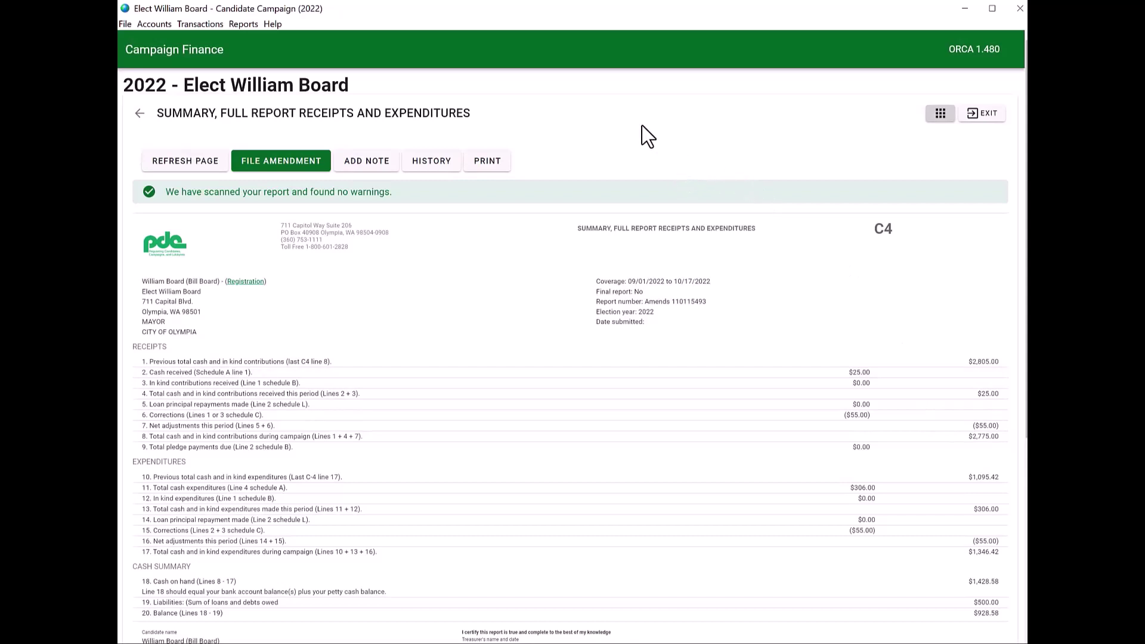
click(141, 115)
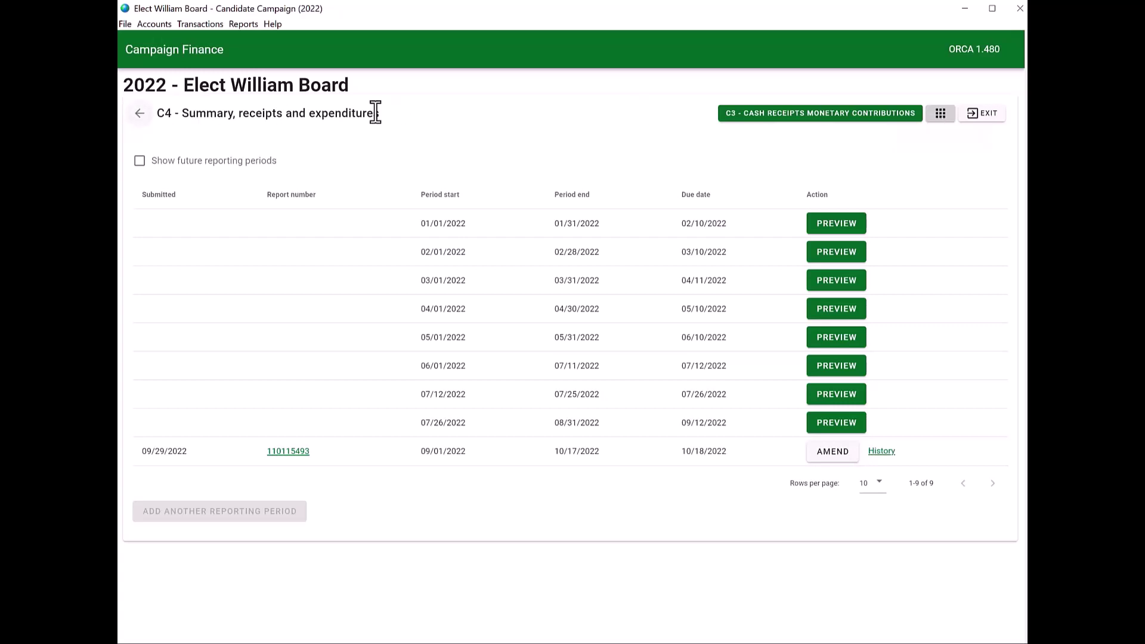
click(942, 117)
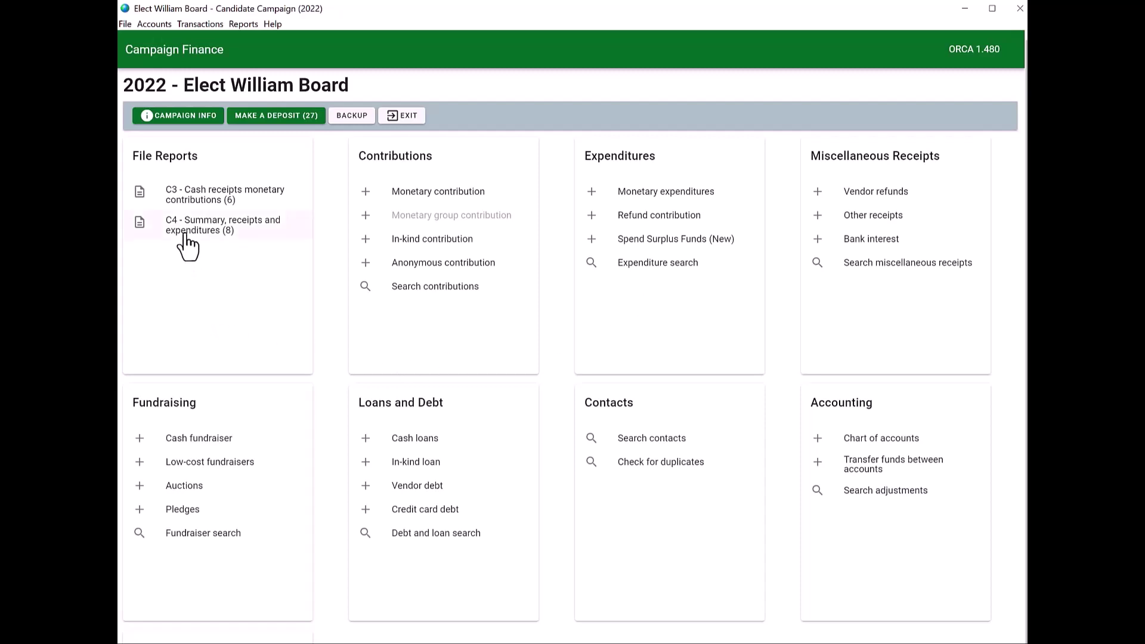
click(662, 266)
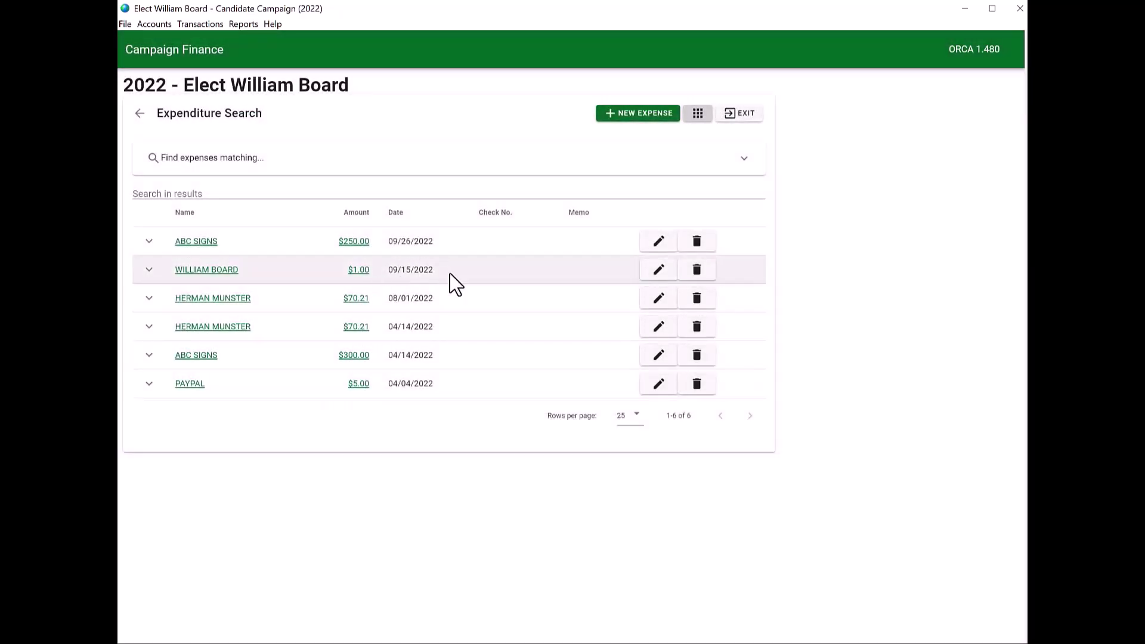
click(657, 271)
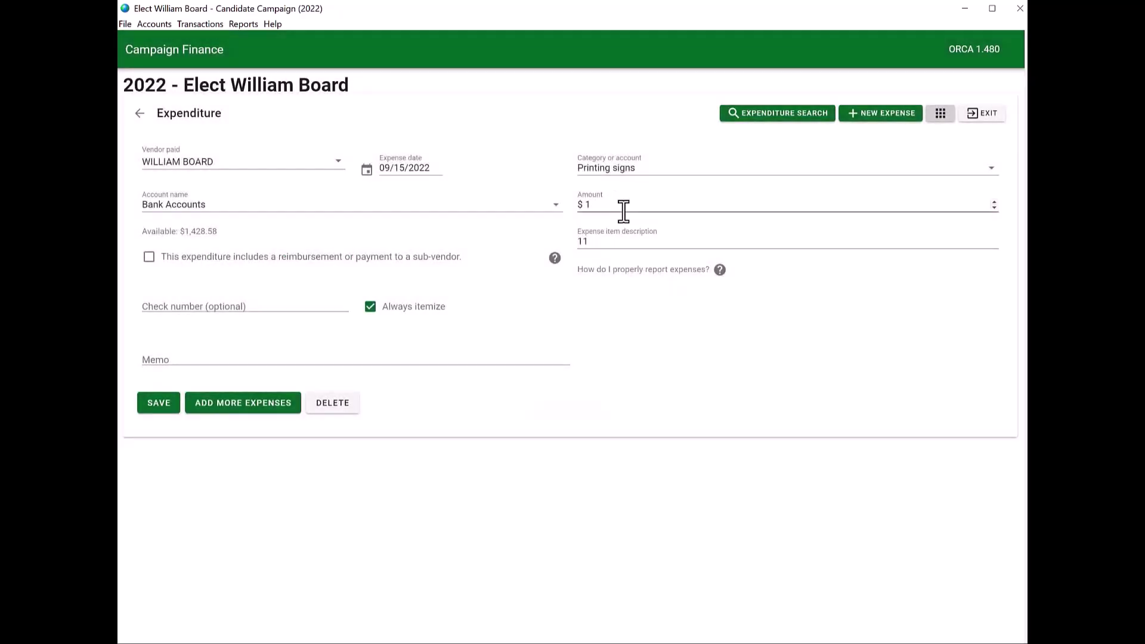
click(613, 207)
text(0)
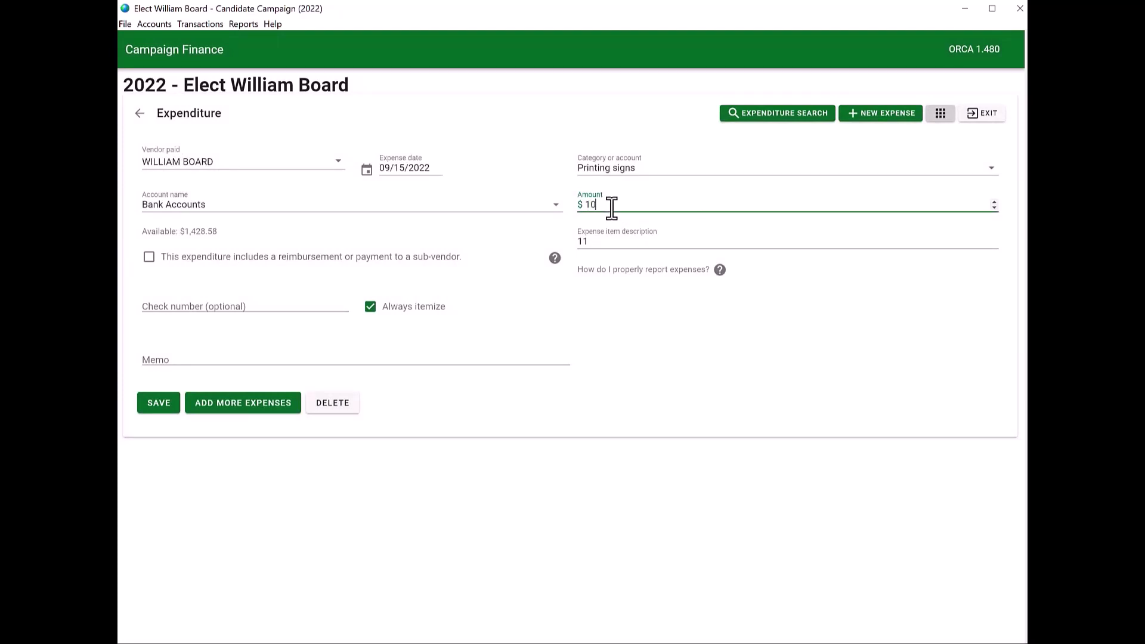
click(149, 409)
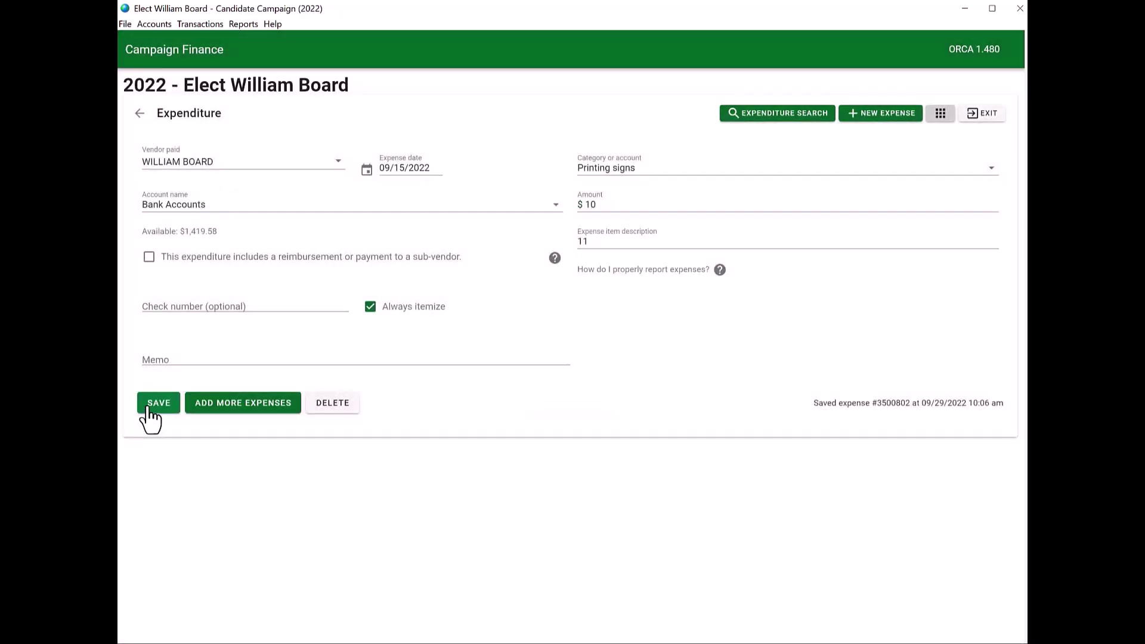
click(151, 408)
click(157, 408)
click(140, 114)
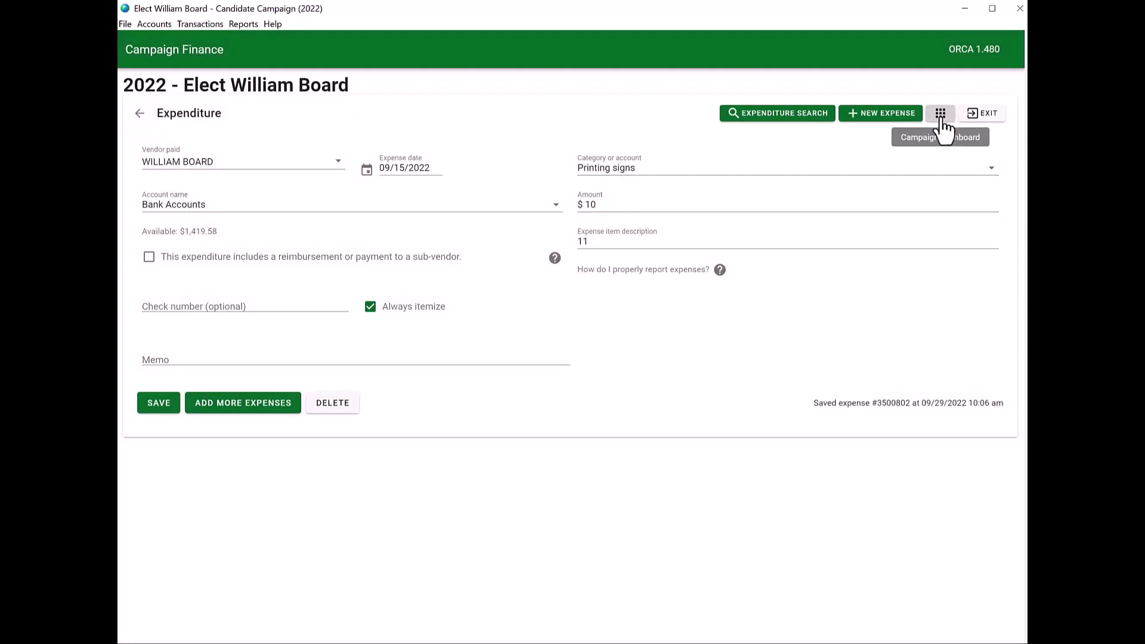
Start an amendment of the filed 09/01–10/17/2022 C4 summary report from the campaign dashboard.
click(942, 117)
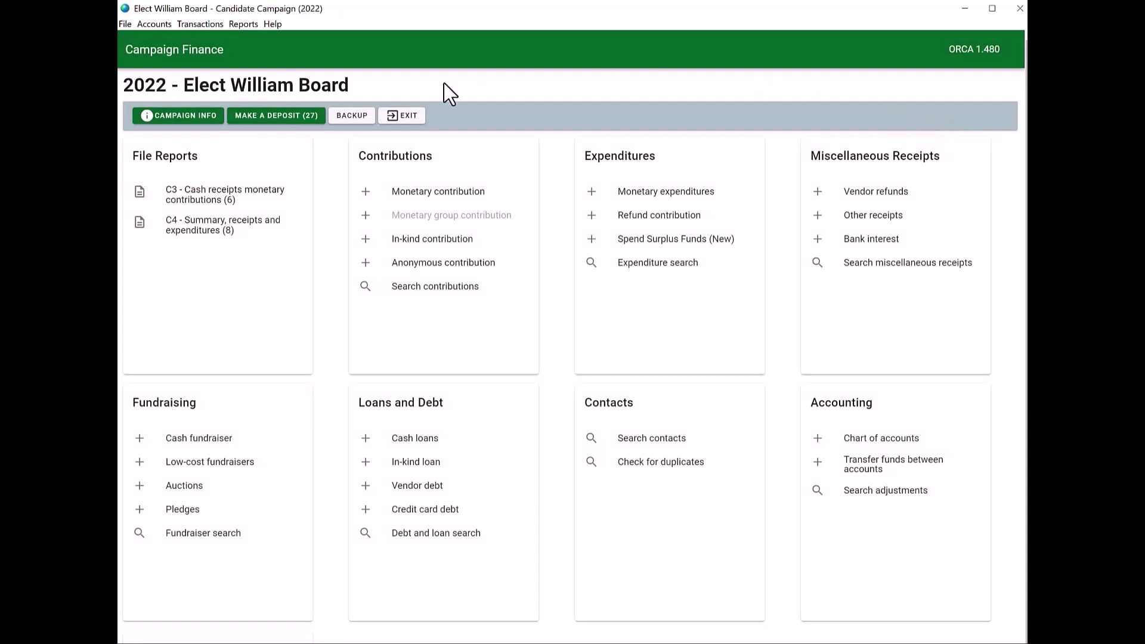
click(212, 230)
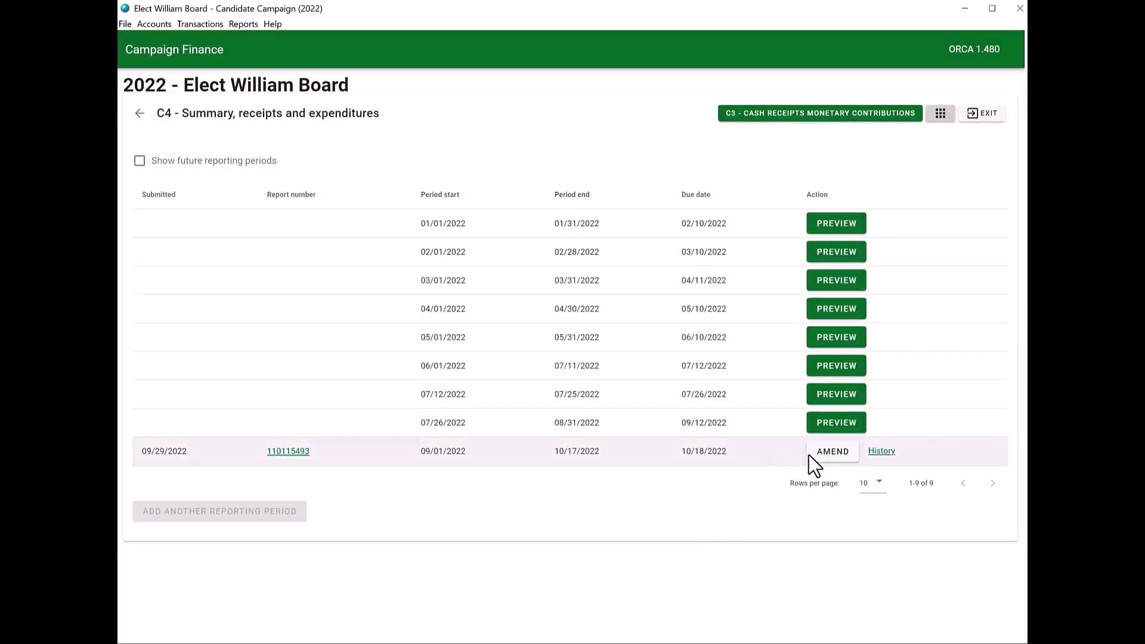
click(834, 452)
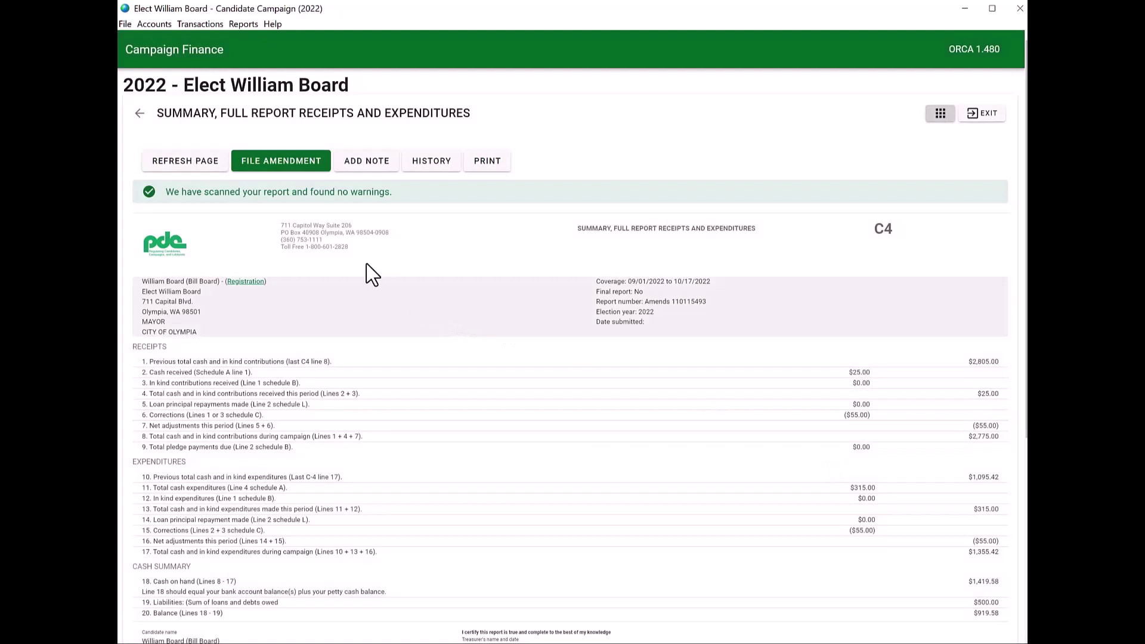
File the C4 amendment with the electronic certification 'I certify'.
click(279, 171)
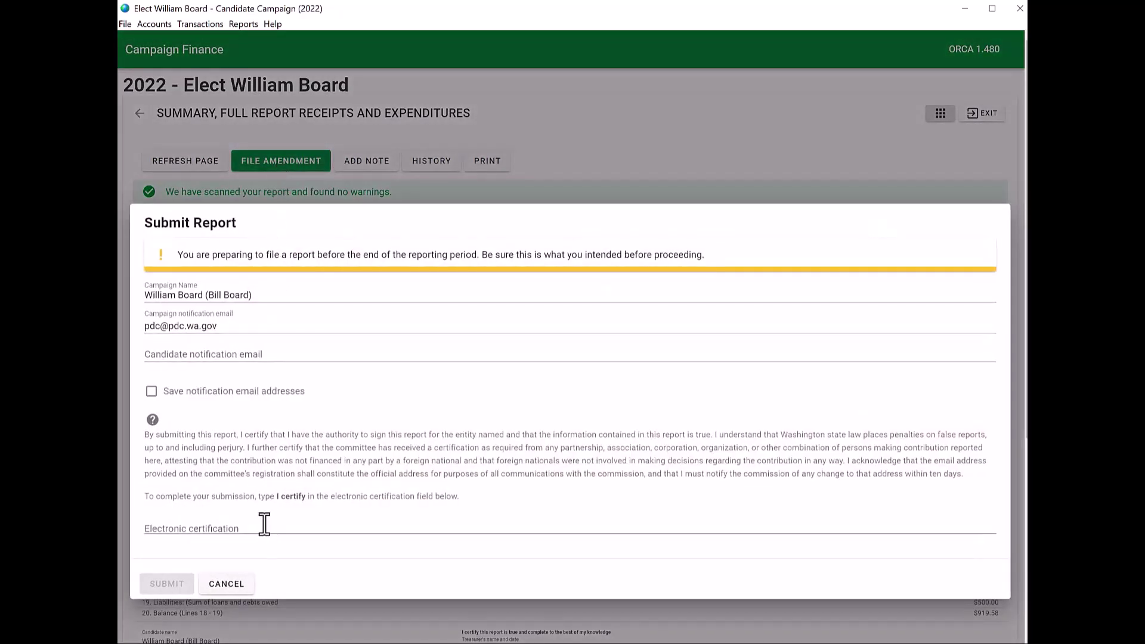
click(264, 523)
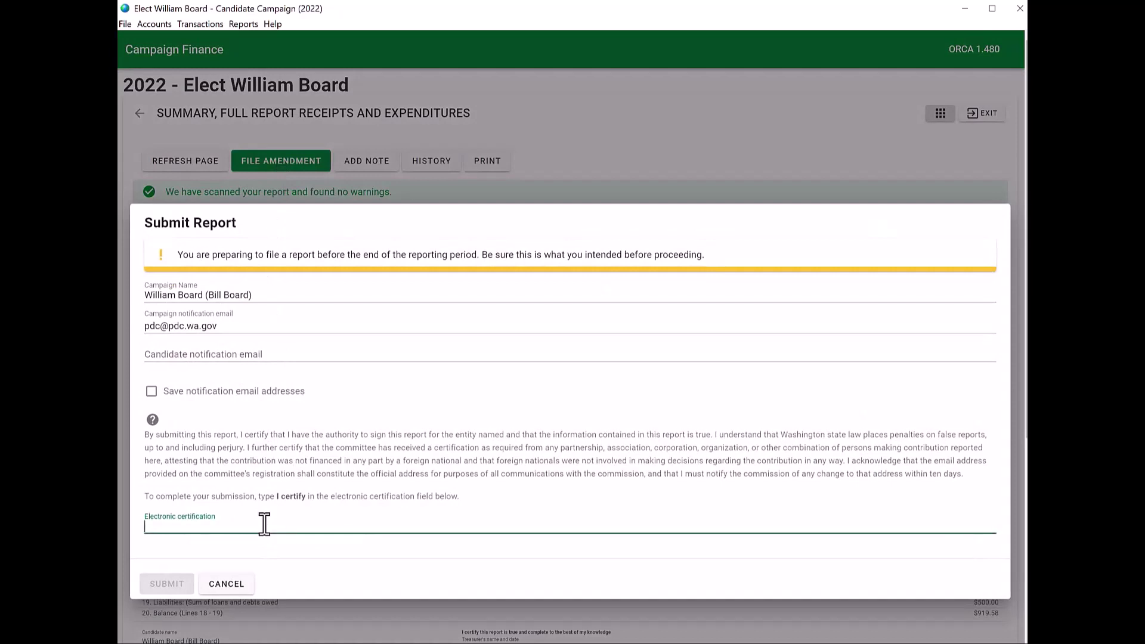
text(I certify)
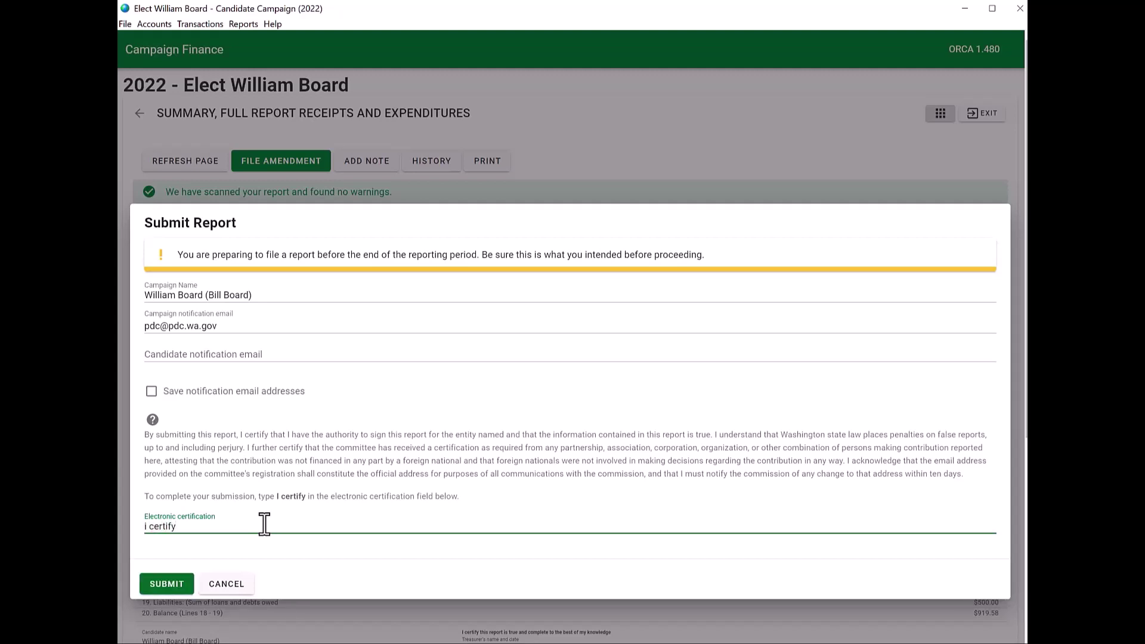
click(162, 588)
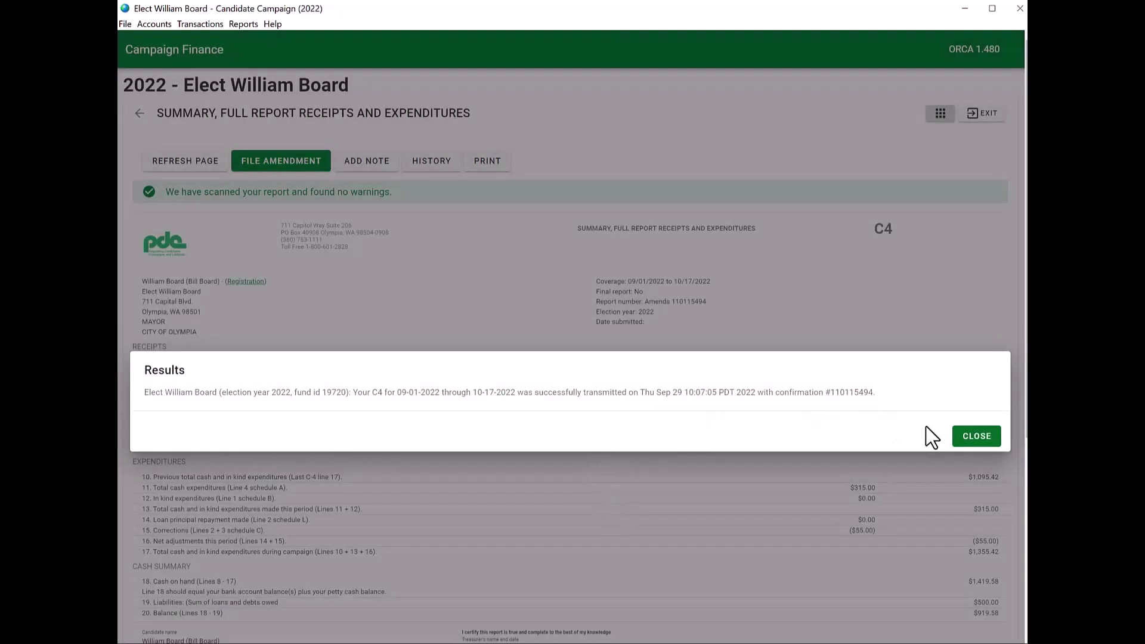
Dismiss the amendment confirmation and return to the campaign dashboard.
click(972, 436)
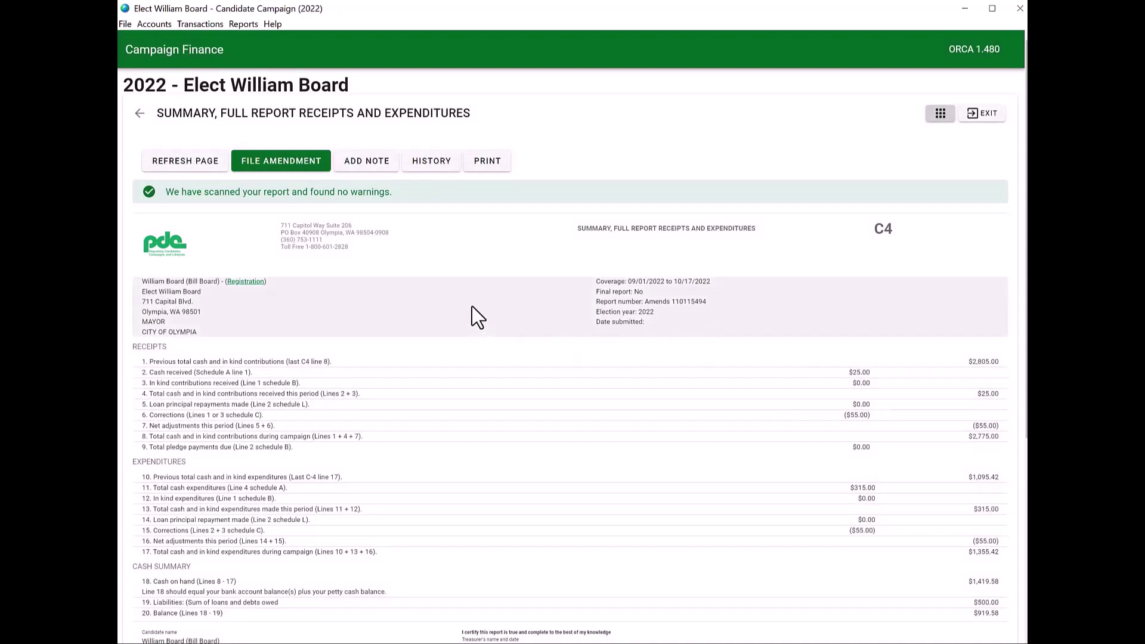
click(138, 115)
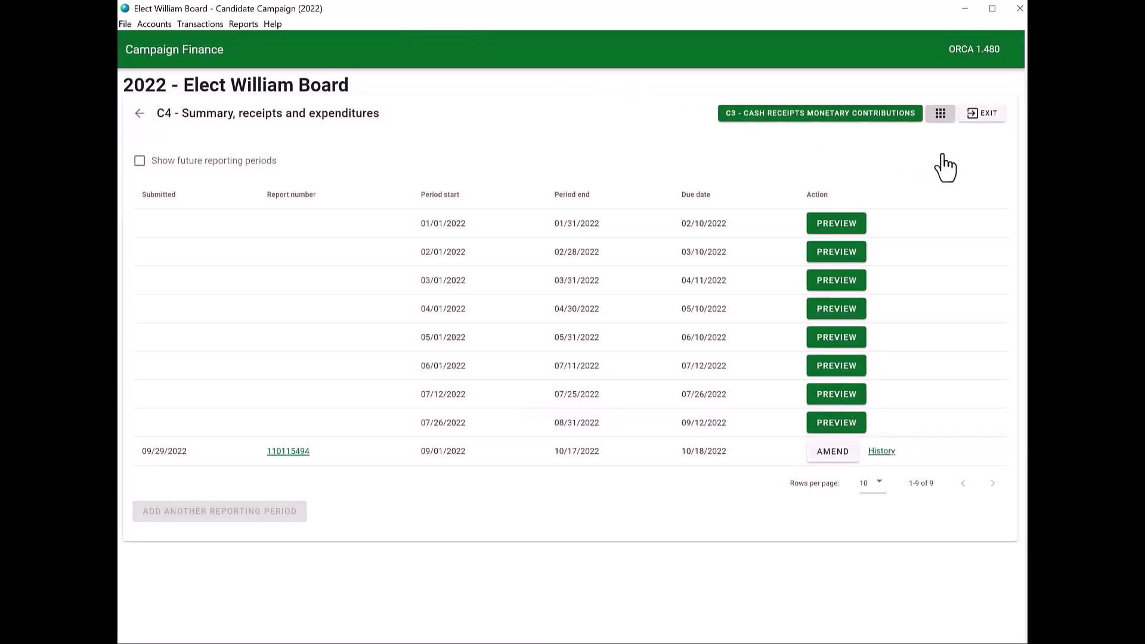
click(942, 115)
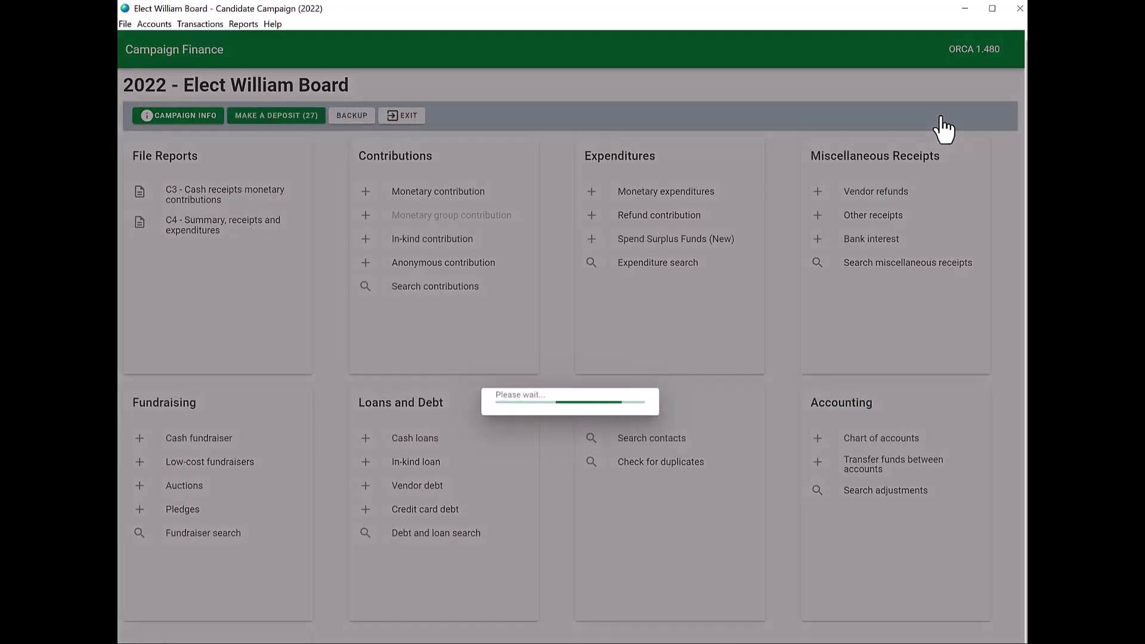